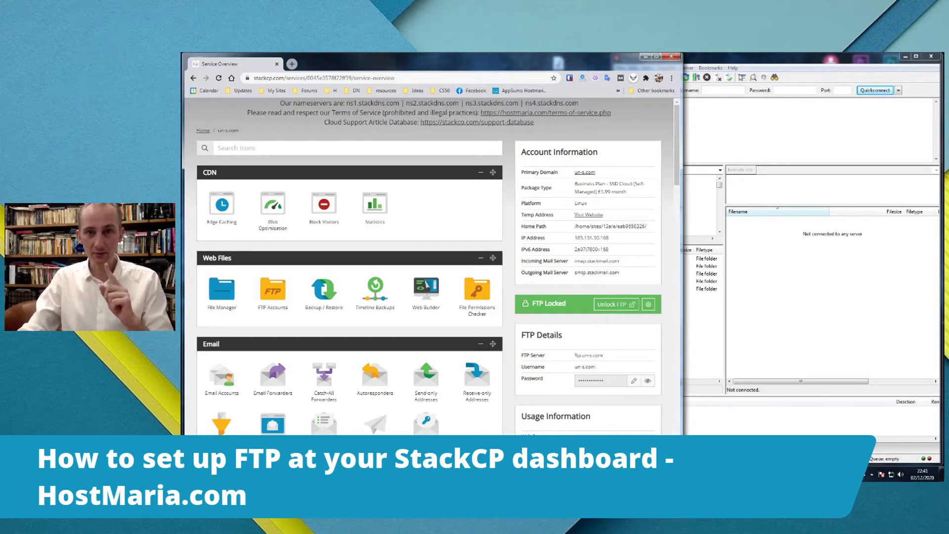
# - Review the main account's FTP Locked status and FTP server address in StackCP
pyautogui.click(730, 62)
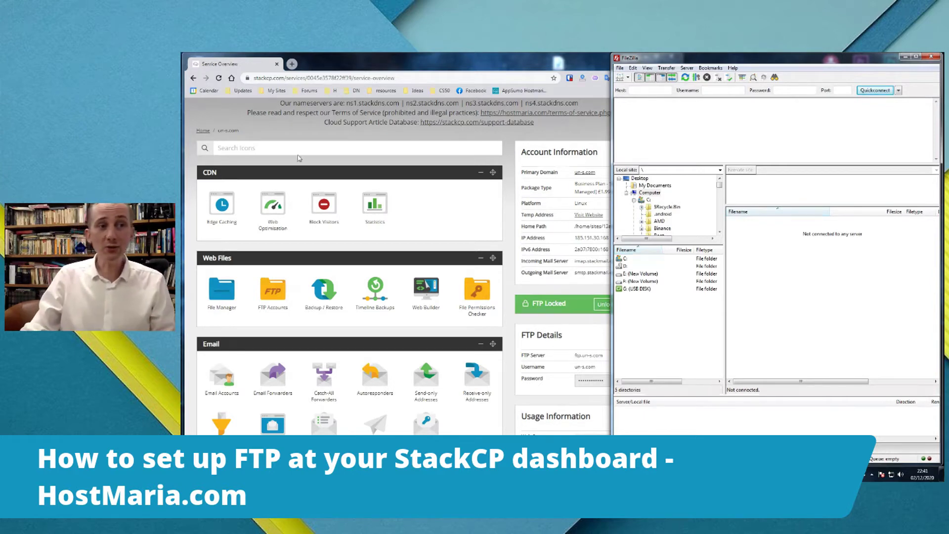
pyautogui.click(355, 61)
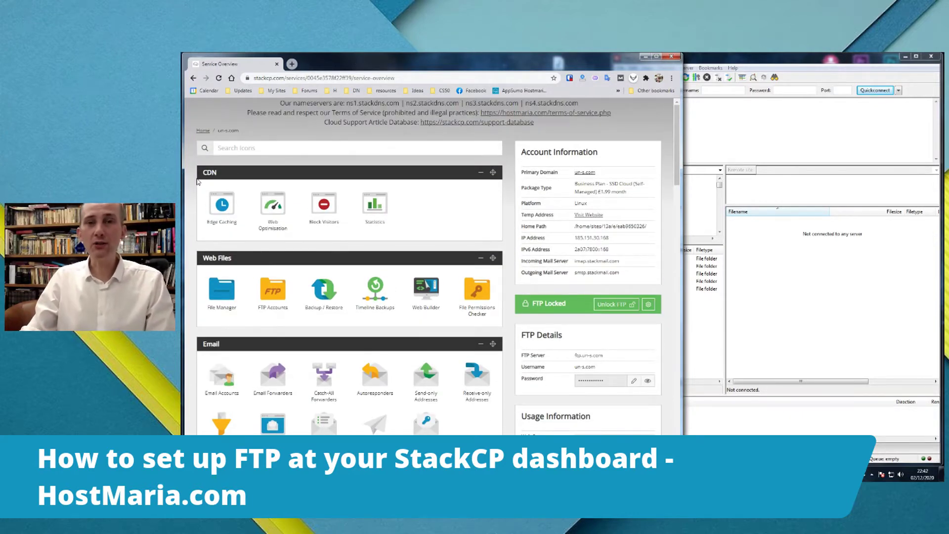
pyautogui.scroll(-3, 199, 182)
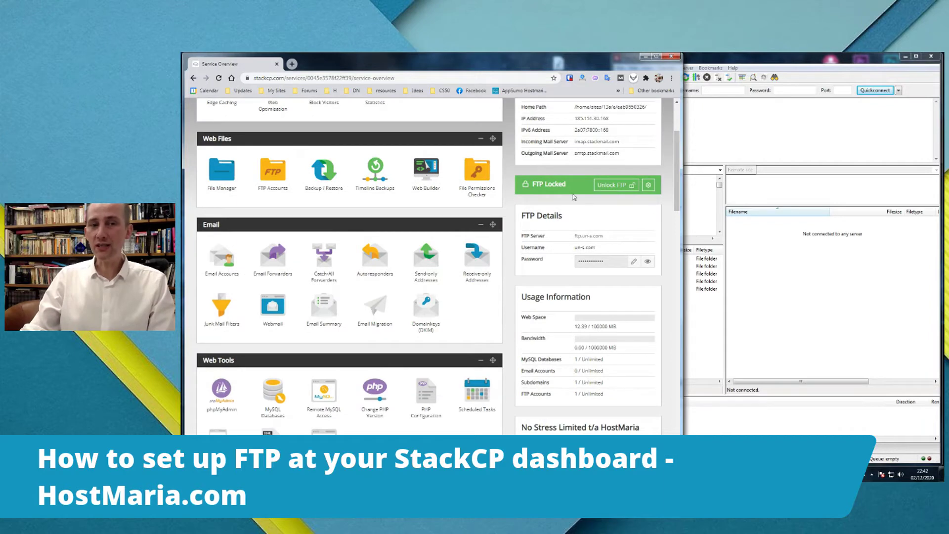
pyautogui.moveTo(568, 184); pyautogui.dragTo(534, 185)
pyautogui.click(566, 201)
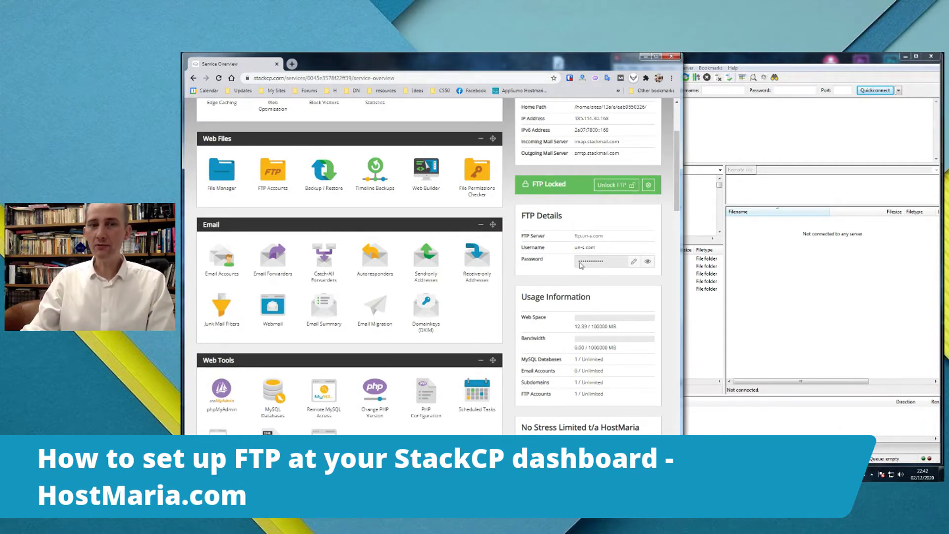
pyautogui.scroll(-1, 559, 261)
pyautogui.moveTo(613, 197); pyautogui.dragTo(574, 198)
pyautogui.click(624, 200)
pyautogui.tripleClick(595, 196)
pyautogui.click(621, 210)
# - Temporarily unlock the main account's FTP to reveal its password, then relock and hide it
pyautogui.click(612, 147)
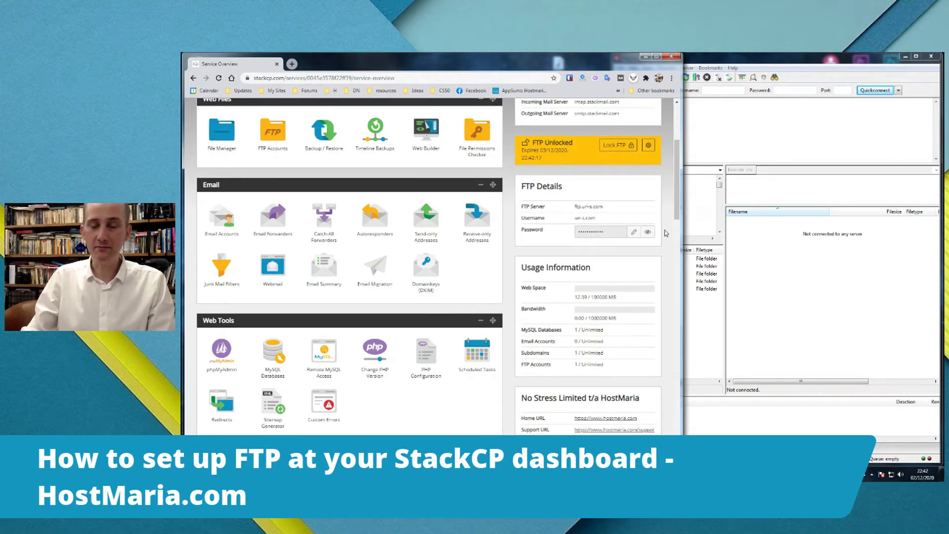
pyautogui.click(647, 233)
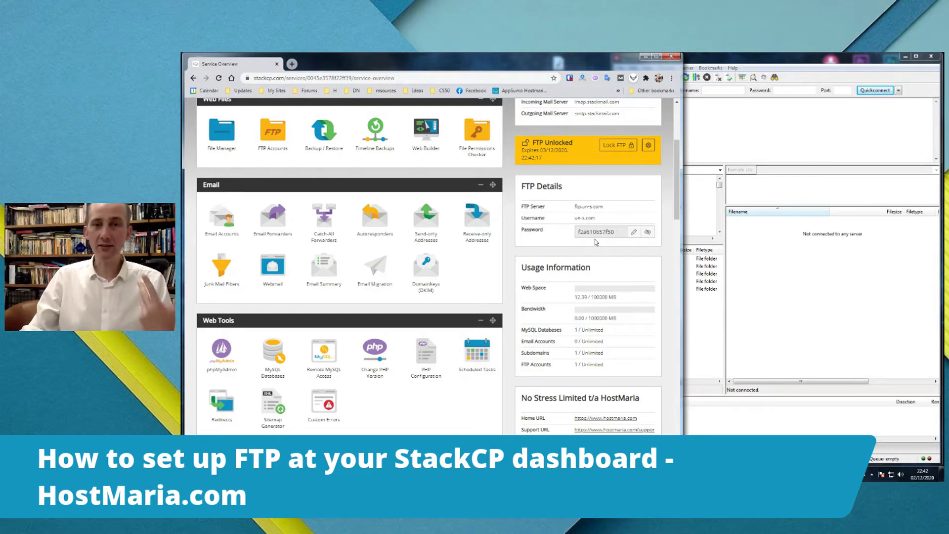
pyautogui.click(613, 145)
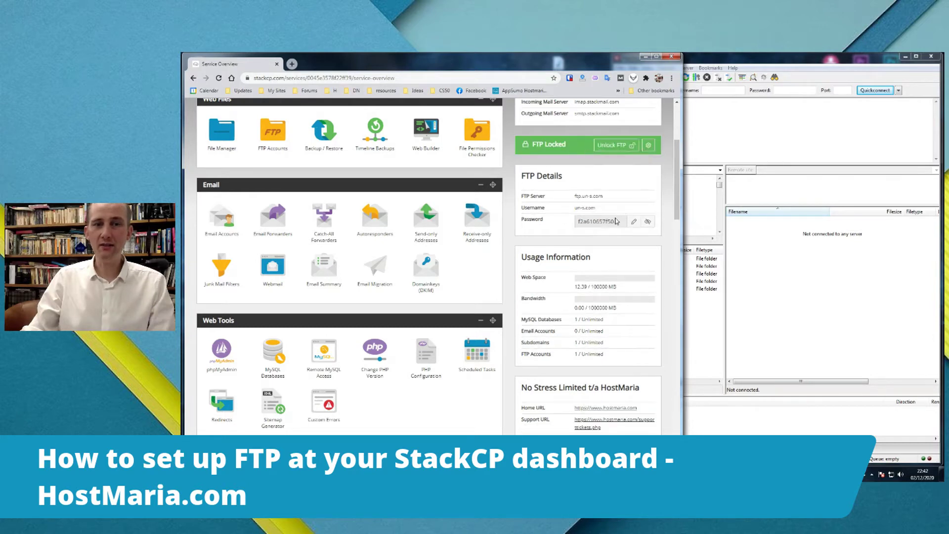
pyautogui.click(647, 222)
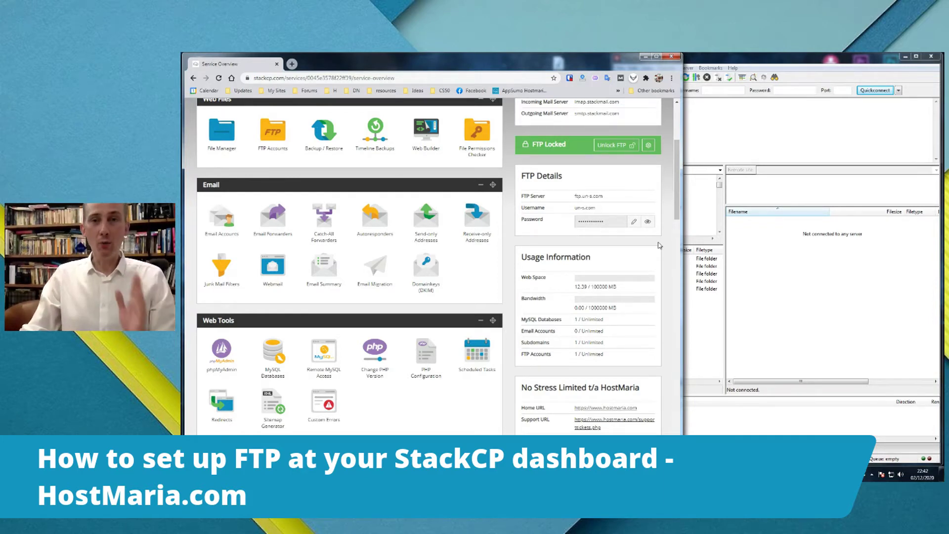
pyautogui.scroll(1, 659, 245)
pyautogui.scroll(4, 658, 246)
pyautogui.scroll(-4, 658, 248)
pyautogui.scroll(-1, 658, 247)
pyautogui.scroll(2, 232, 187)
pyautogui.scroll(2, 257, 193)
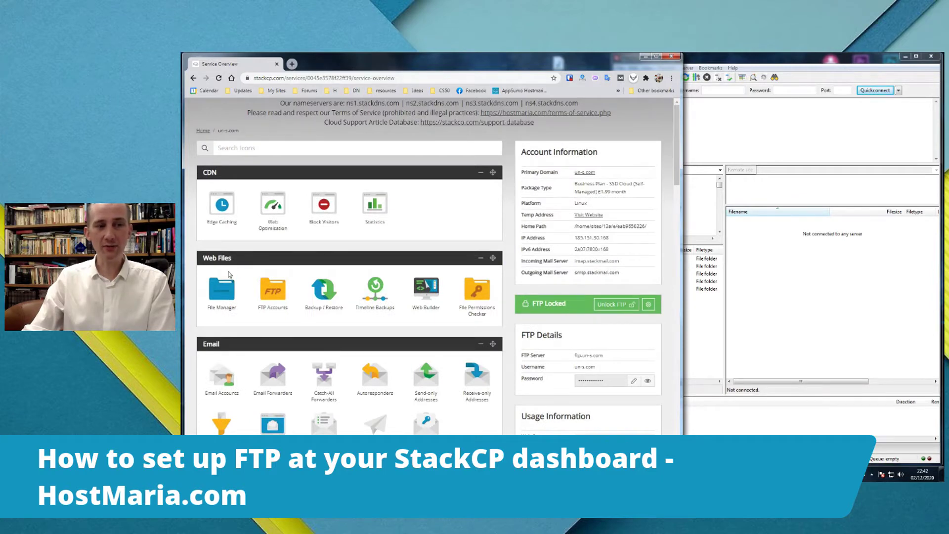
# - Add an FTP account with username 'jonge', clearing the public_html subdirectory for whole-site access
pyautogui.click(275, 294)
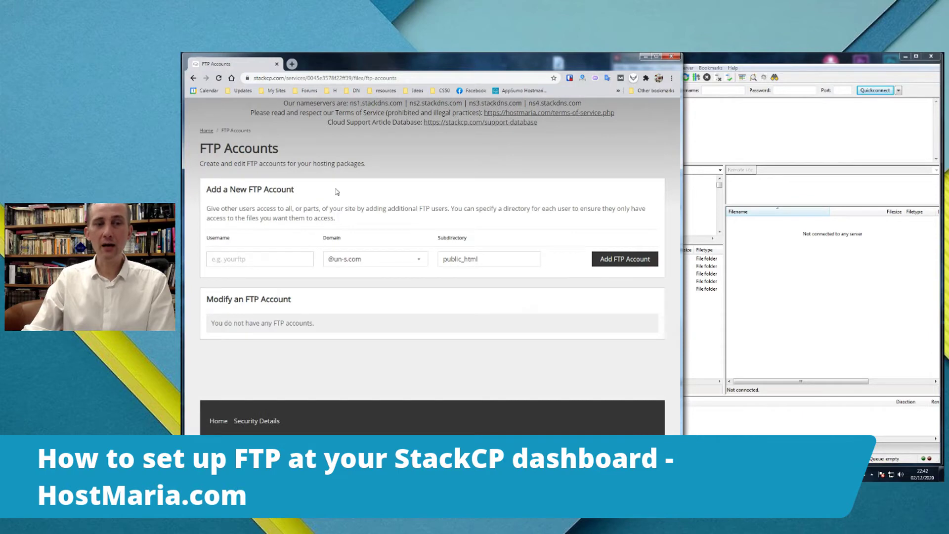
pyautogui.click(254, 259)
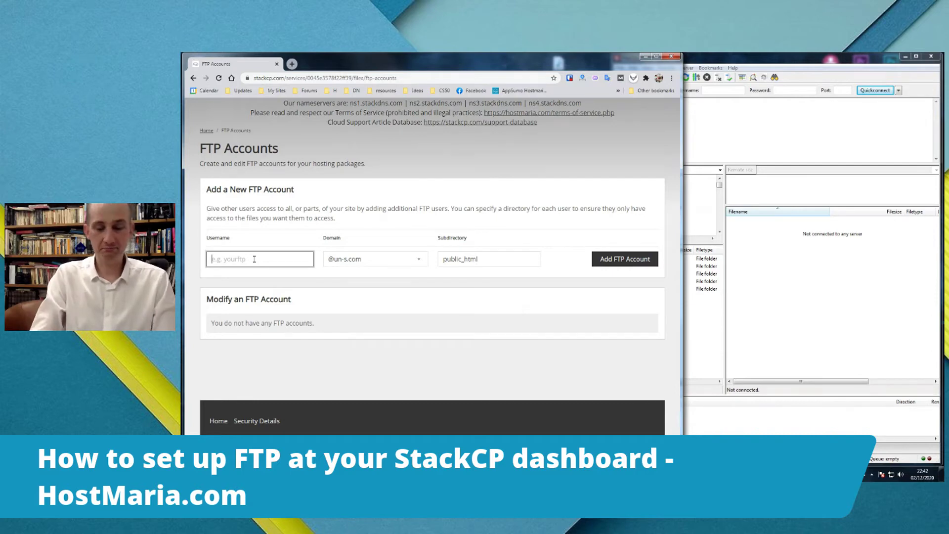
pyautogui.write('jon')
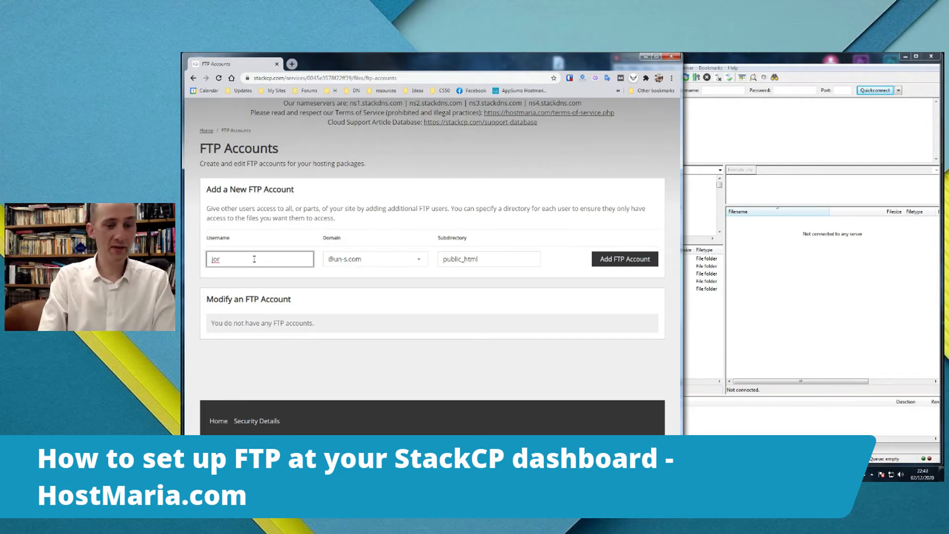
pyautogui.write('ge')
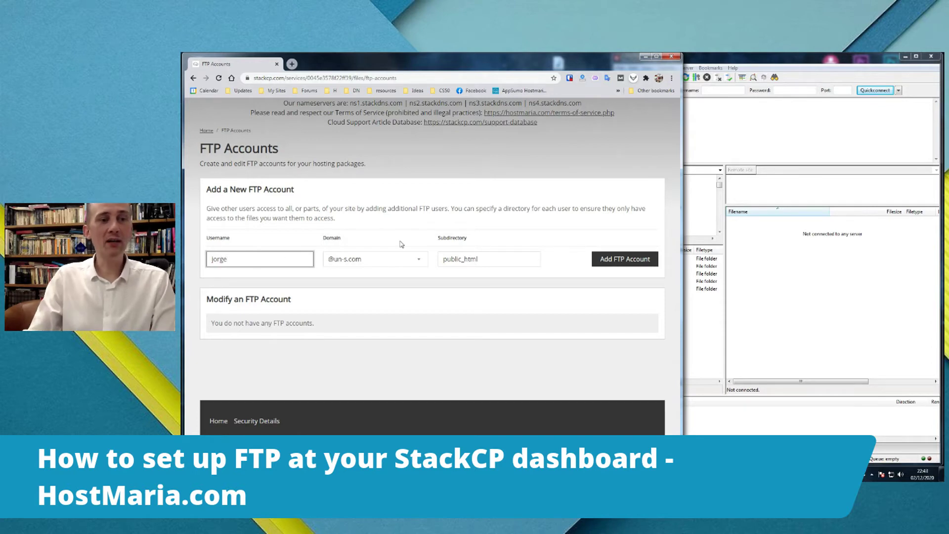
pyautogui.click(503, 253)
pyautogui.doubleClick(467, 238)
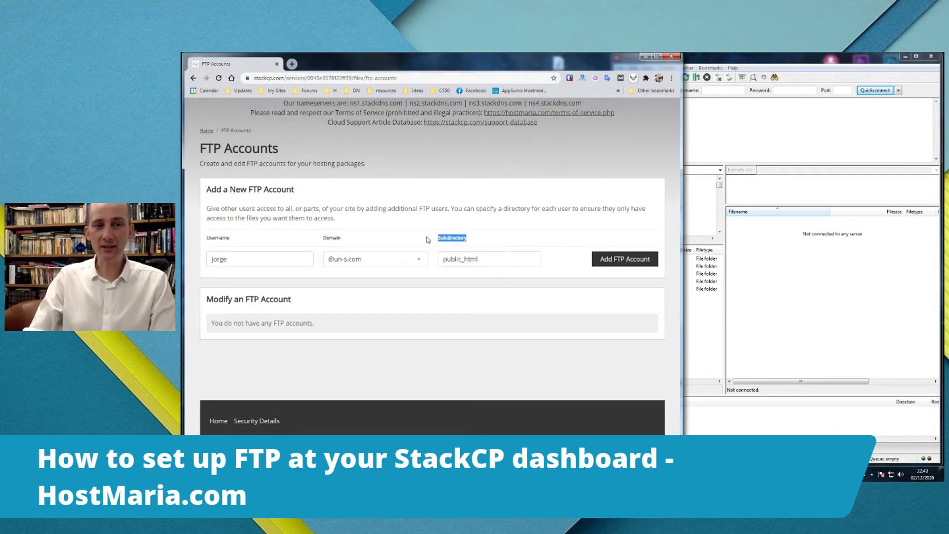
pyautogui.click(466, 237)
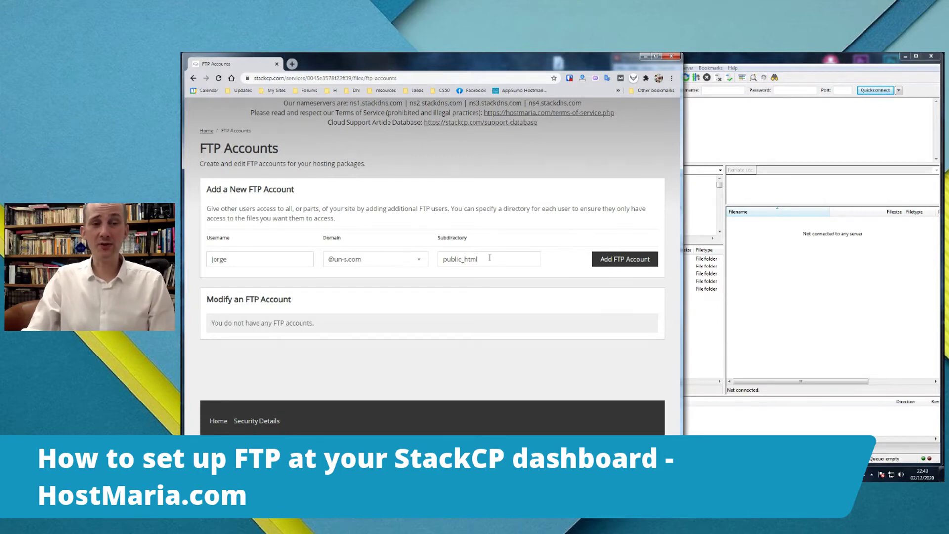
pyautogui.doubleClick(492, 257)
pyautogui.press('BackSpace')
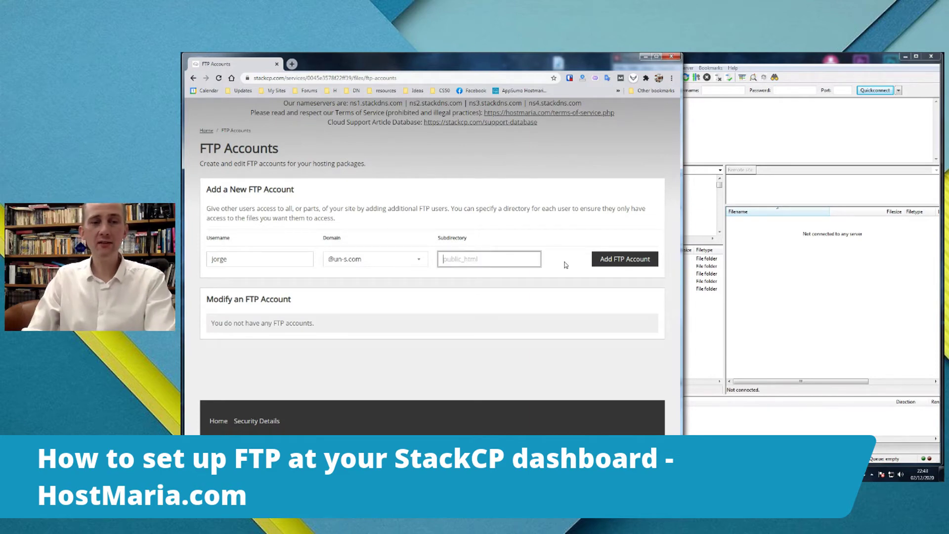
pyautogui.click(502, 297)
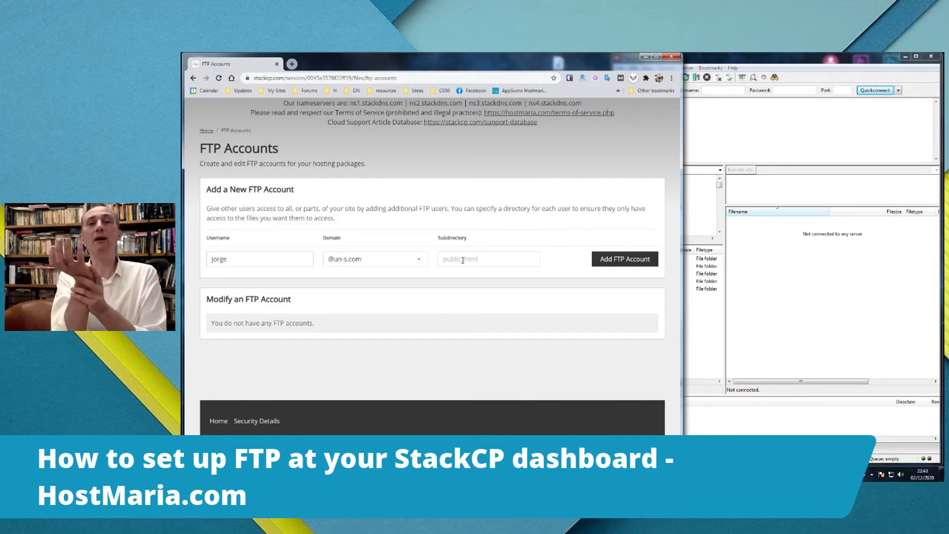
pyautogui.click(617, 262)
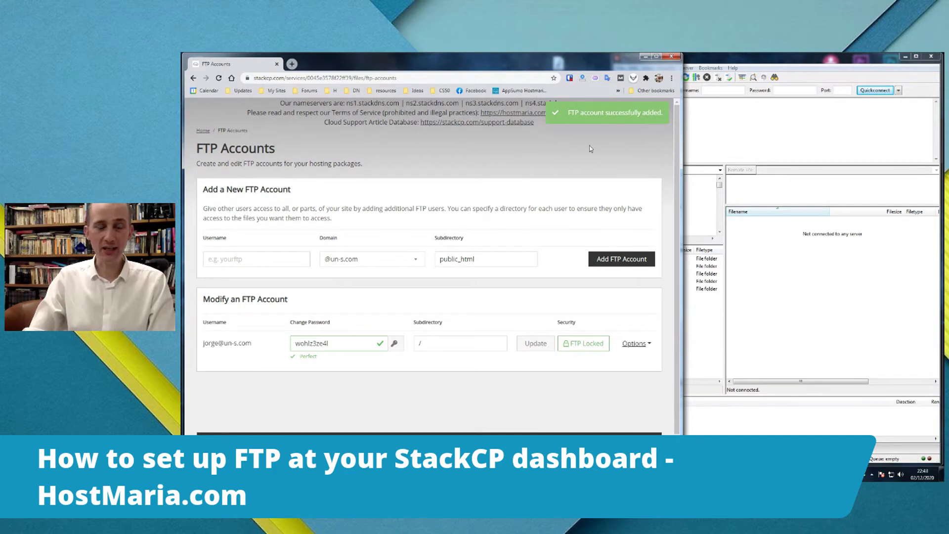
# - Copy the new FTP account's generated password
pyautogui.click(346, 345)
pyautogui.doubleClick(346, 345)
pyautogui.rightClick(309, 345)
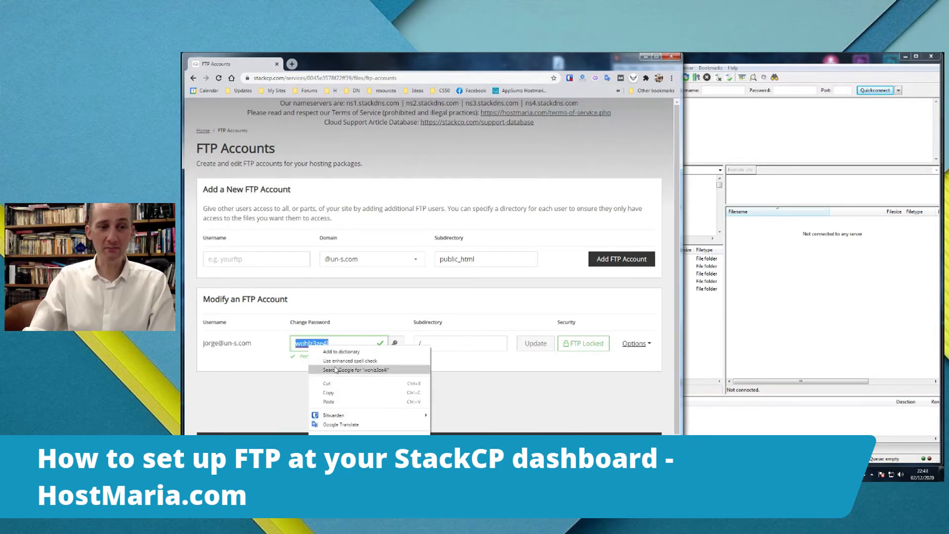
pyautogui.click(341, 394)
# - Copy the account's full username and bring up its FTP unlock options
pyautogui.hotkey('alt', 'Tab')
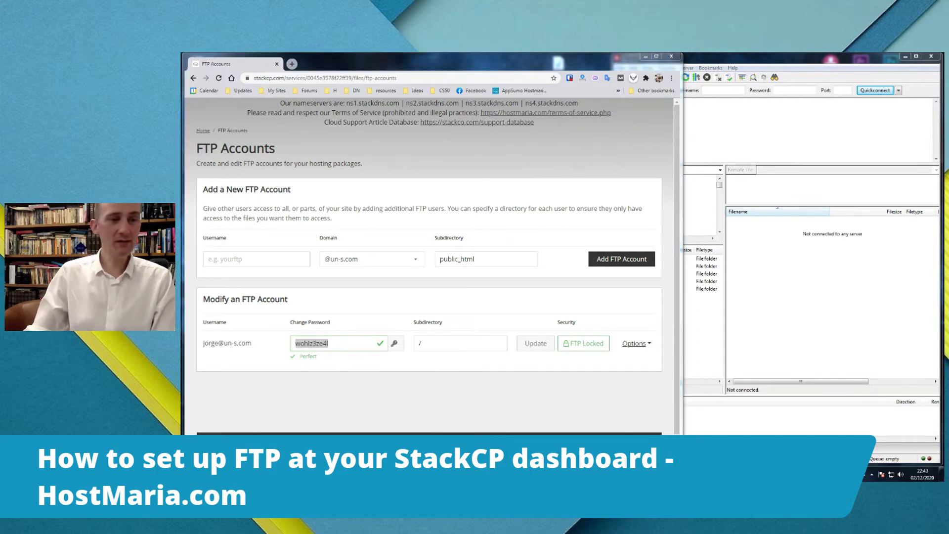
pyautogui.moveTo(252, 345); pyautogui.dragTo(203, 345)
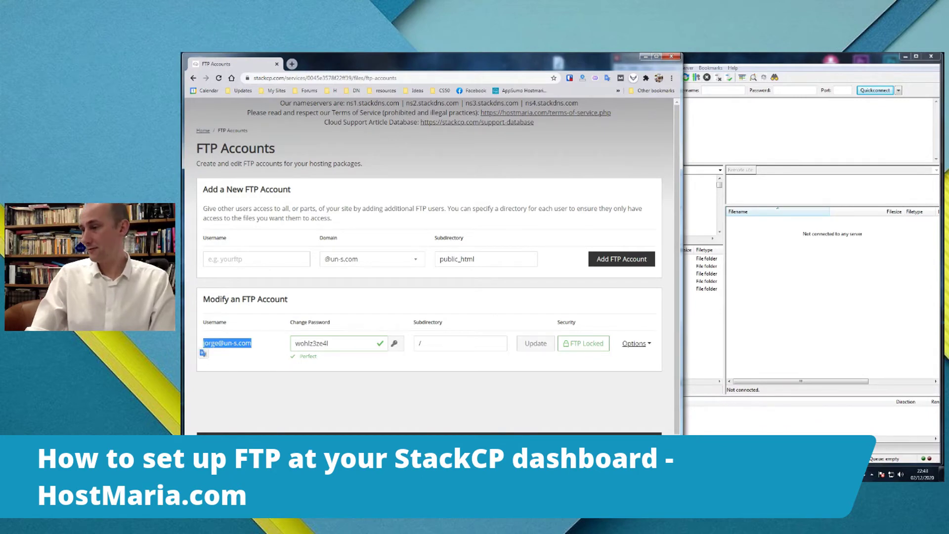
pyautogui.hotkey('alt', 'Tab')
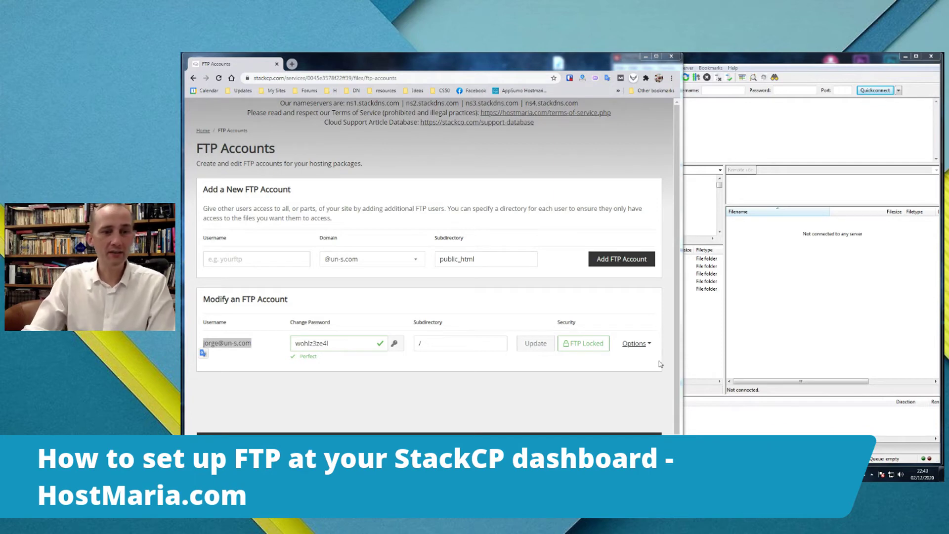
pyautogui.click(336, 389)
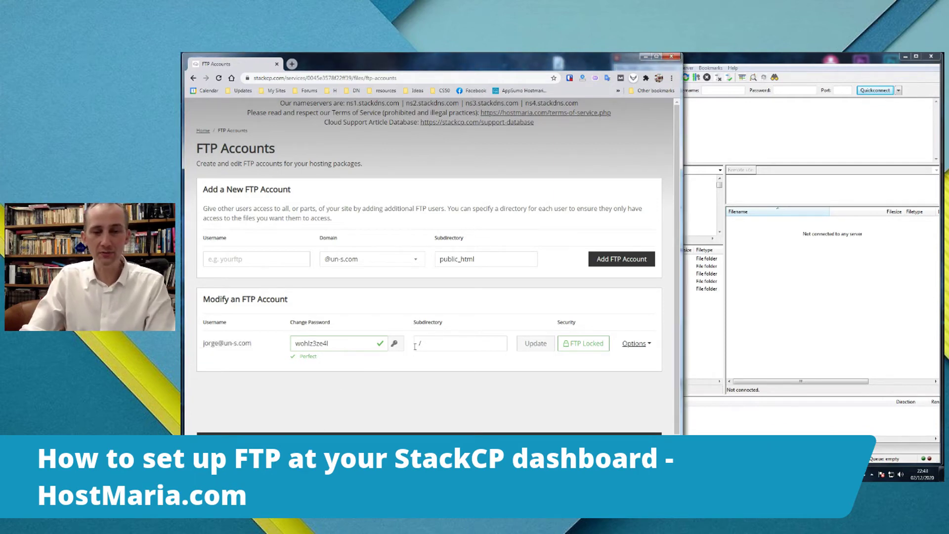
pyautogui.click(596, 348)
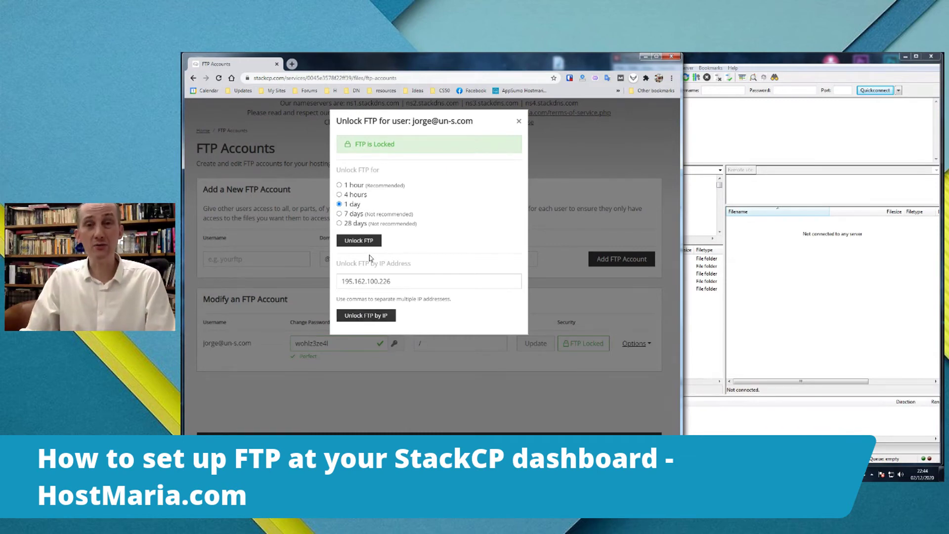
# - Unlock the new account's FTP for 1 day and return to the FTP Accounts page via Home
pyautogui.click(356, 241)
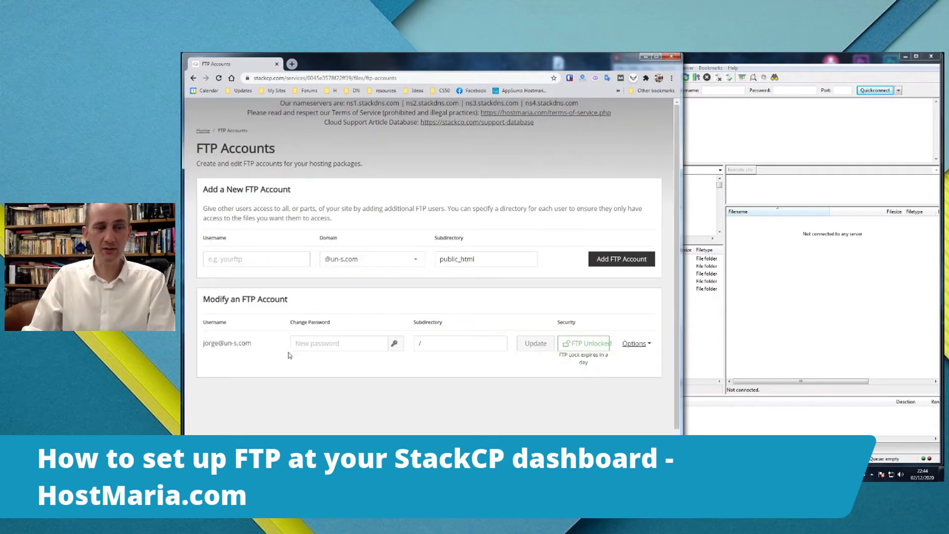
pyautogui.click(202, 131)
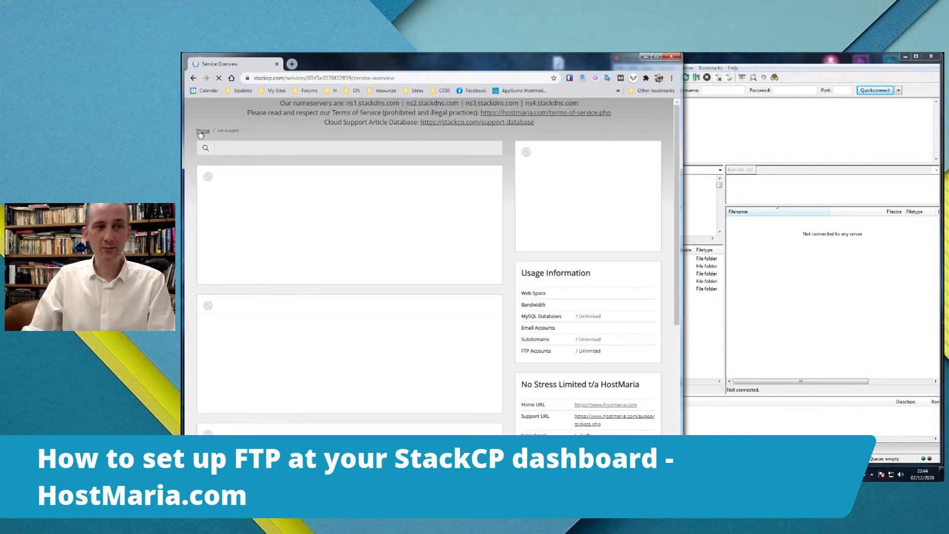
pyautogui.scroll(-2, 537, 267)
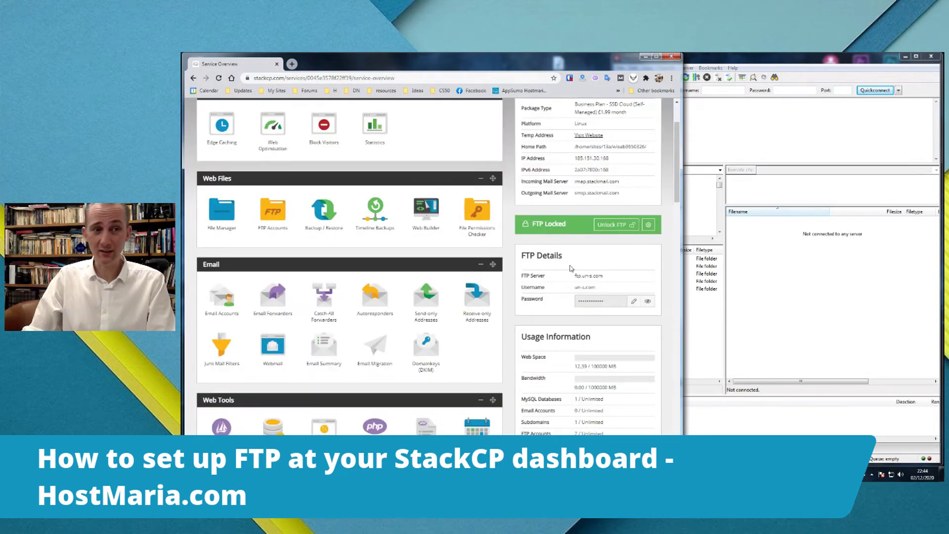
pyautogui.scroll(1, 544, 269)
pyautogui.click(280, 255)
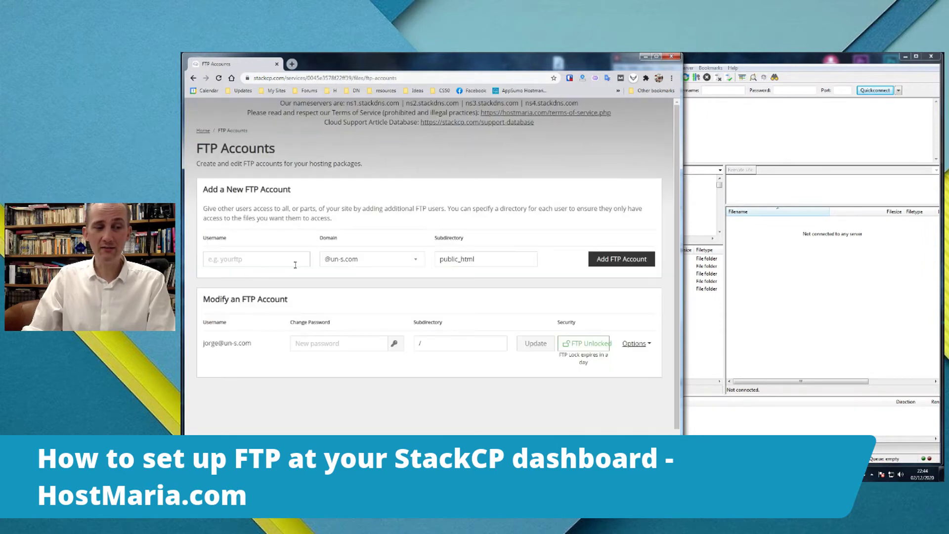
pyautogui.scroll(-1, 295, 265)
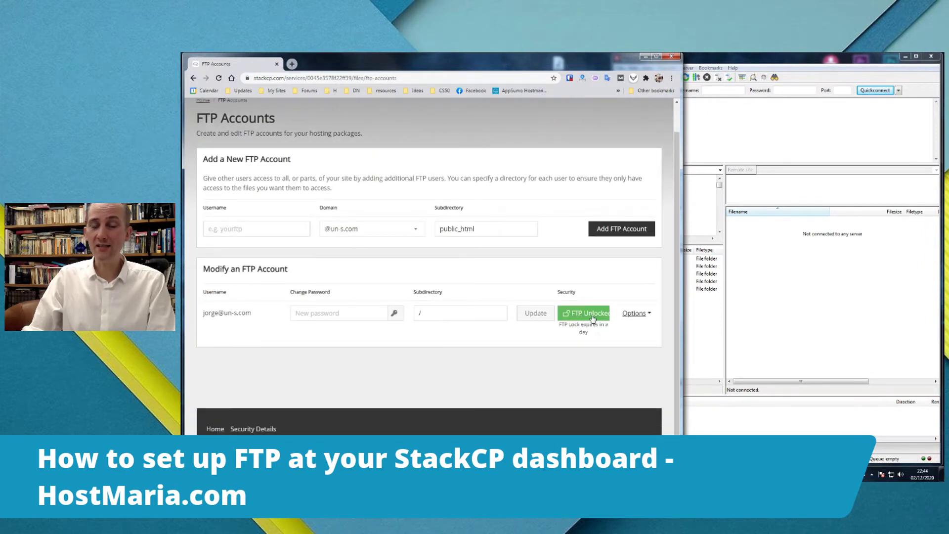
pyautogui.click(736, 63)
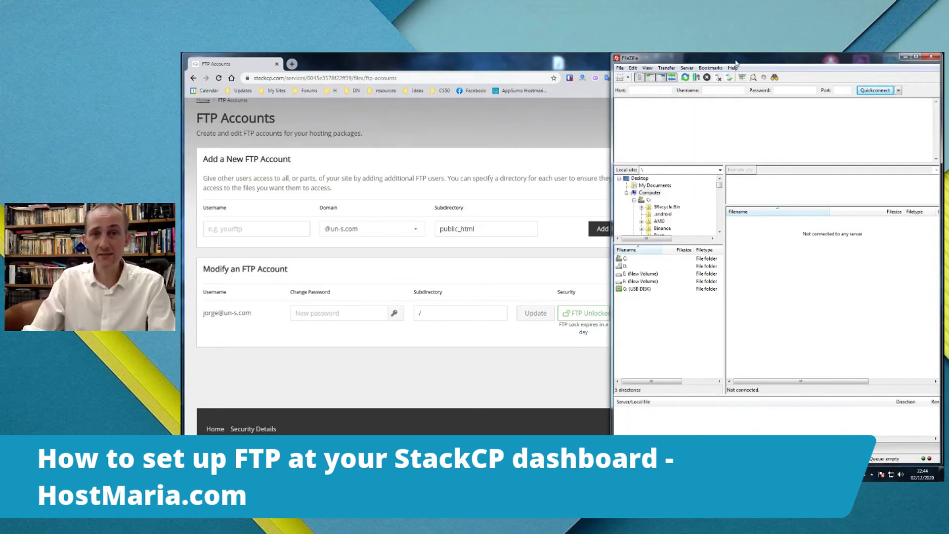
# - Create a FileZilla site 'un-s.com' with host ftp.stackcp.com and the pasted FTP username
pyautogui.click(619, 78)
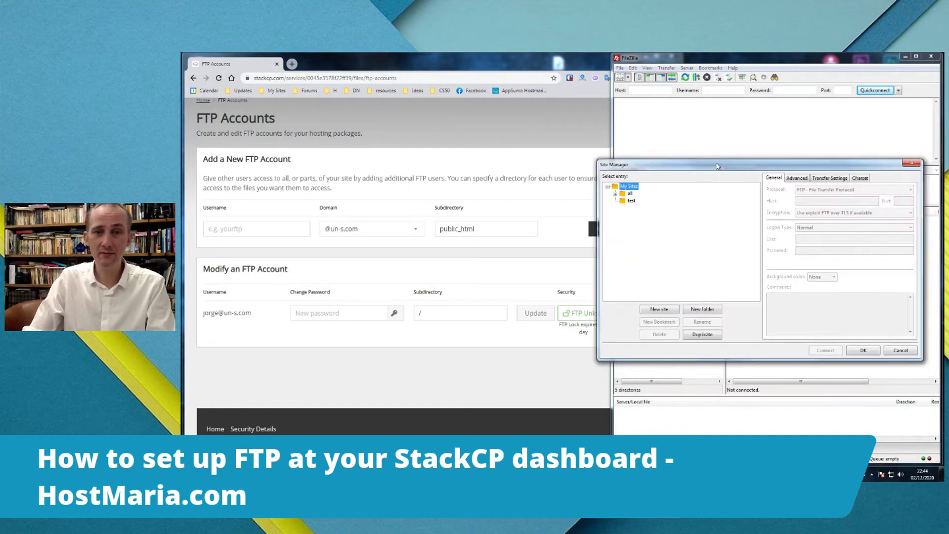
pyautogui.click(629, 292)
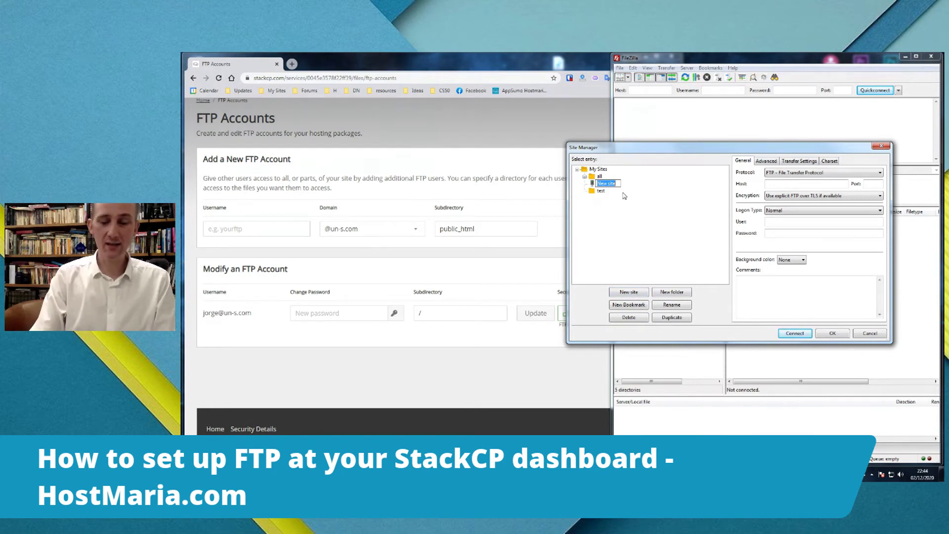
pyautogui.write('un-s')
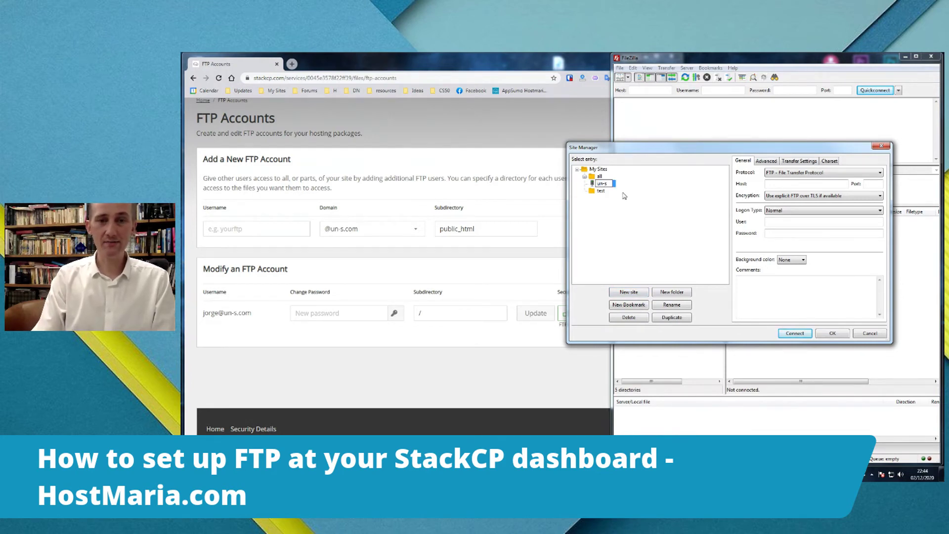
pyautogui.write('.com')
pyautogui.press('Return')
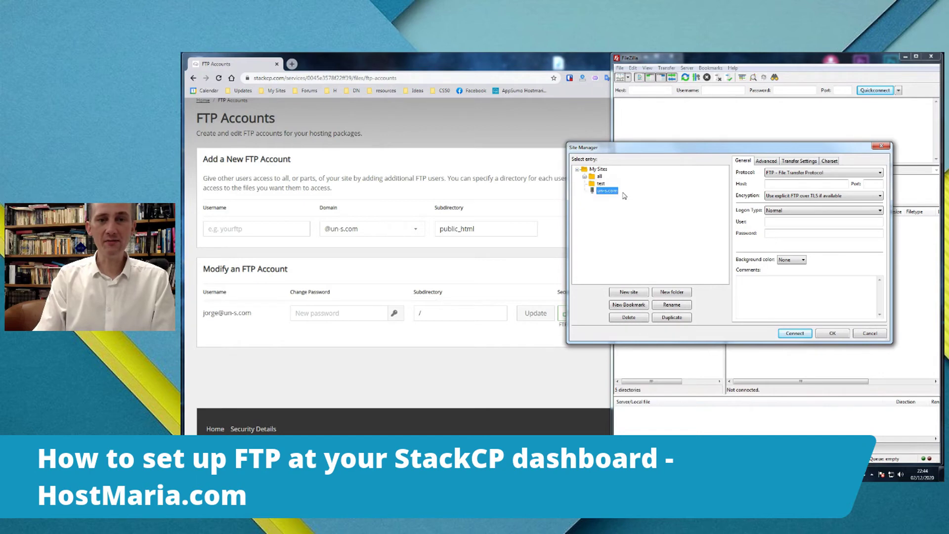
pyautogui.click(796, 185)
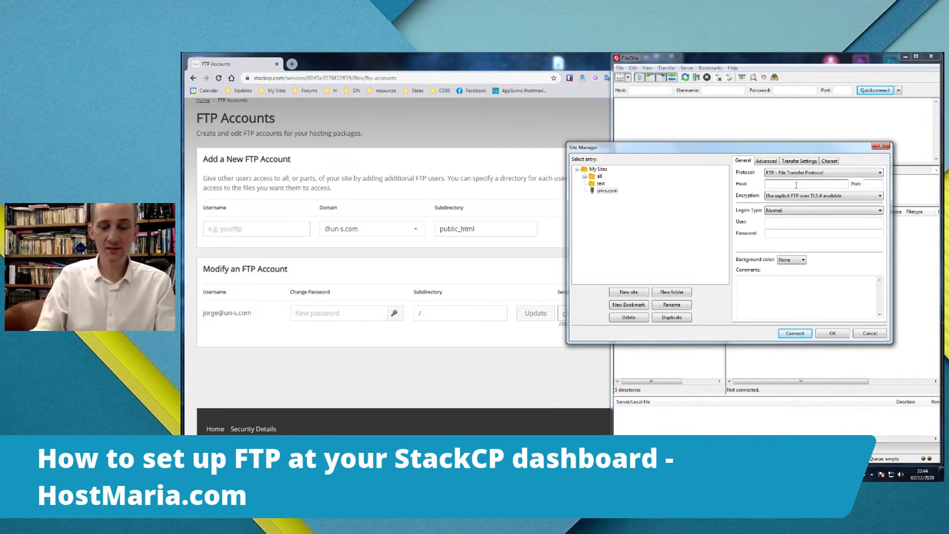
pyautogui.write('ftp.stac')
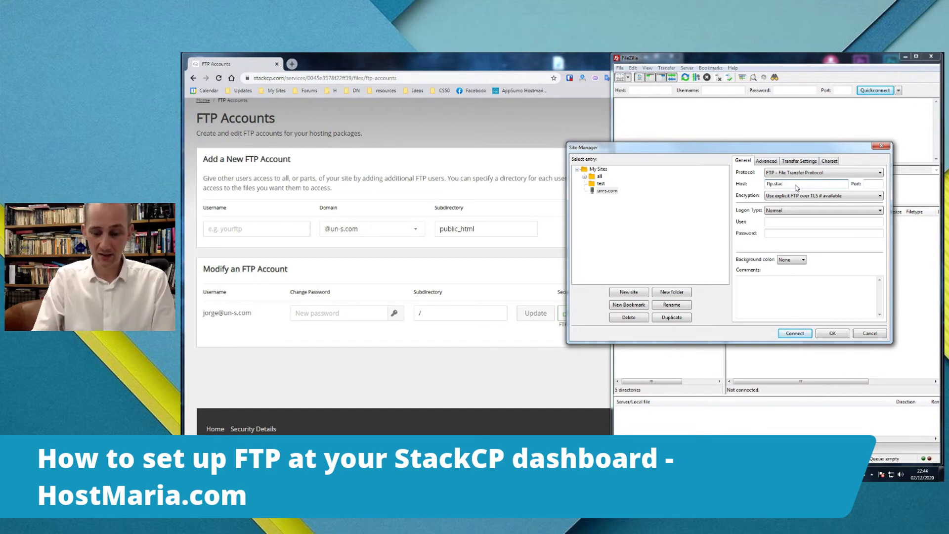
pyautogui.write('kcp')
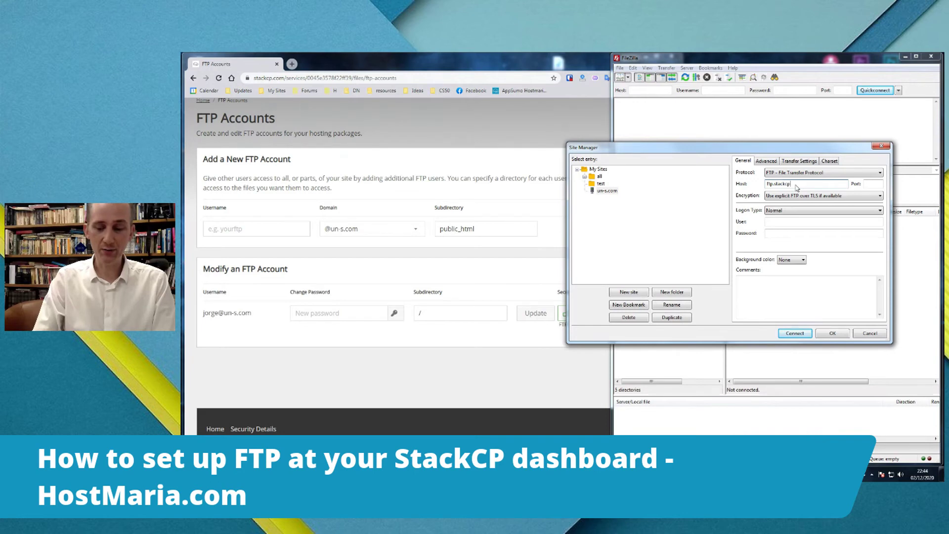
pyautogui.write('.com')
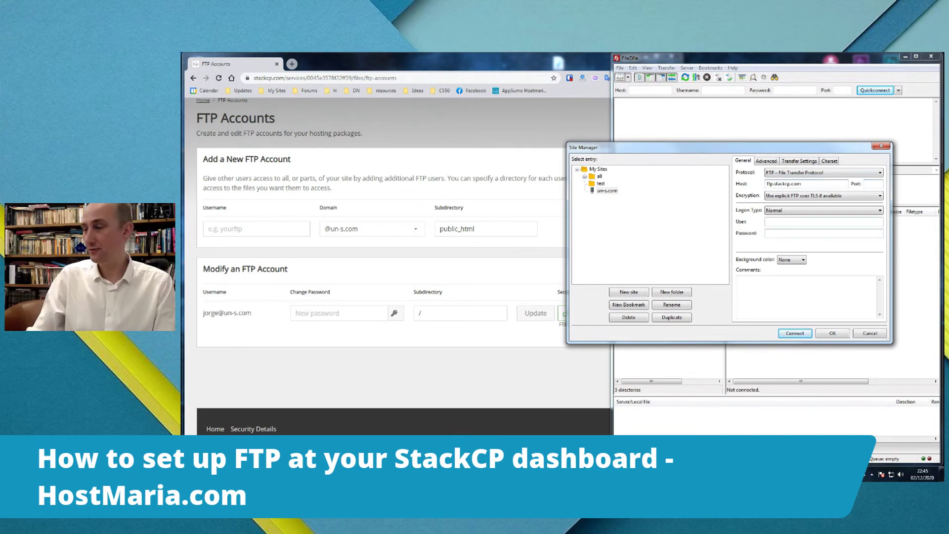
pyautogui.hotkey('alt', 'Tab')
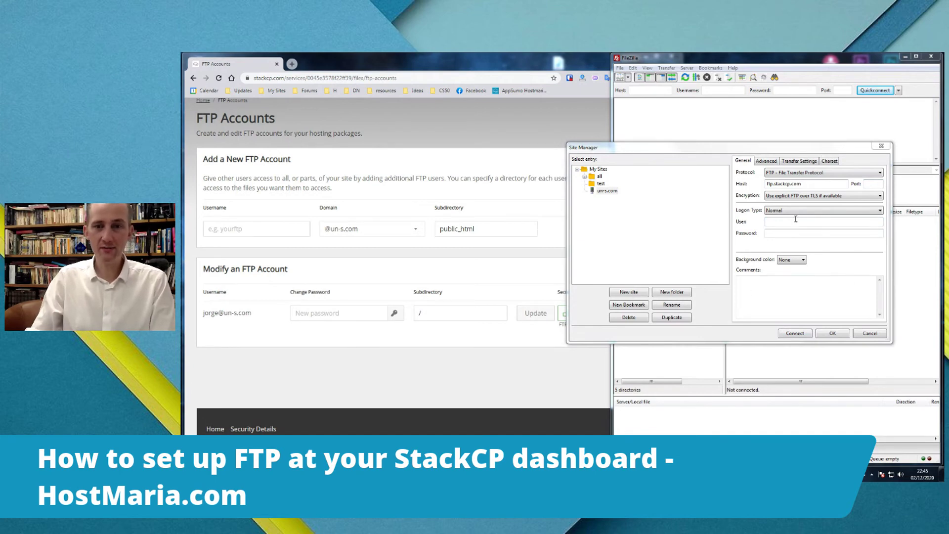
pyautogui.hotkey('alt', 'Tab')
pyautogui.hotkey('ctrl', 'v')
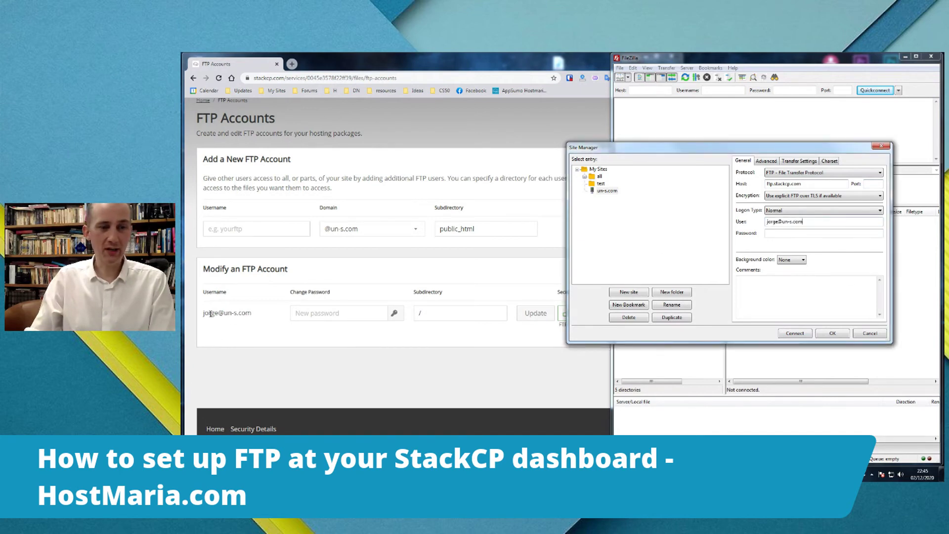
pyautogui.hotkey('alt', 'Tab')
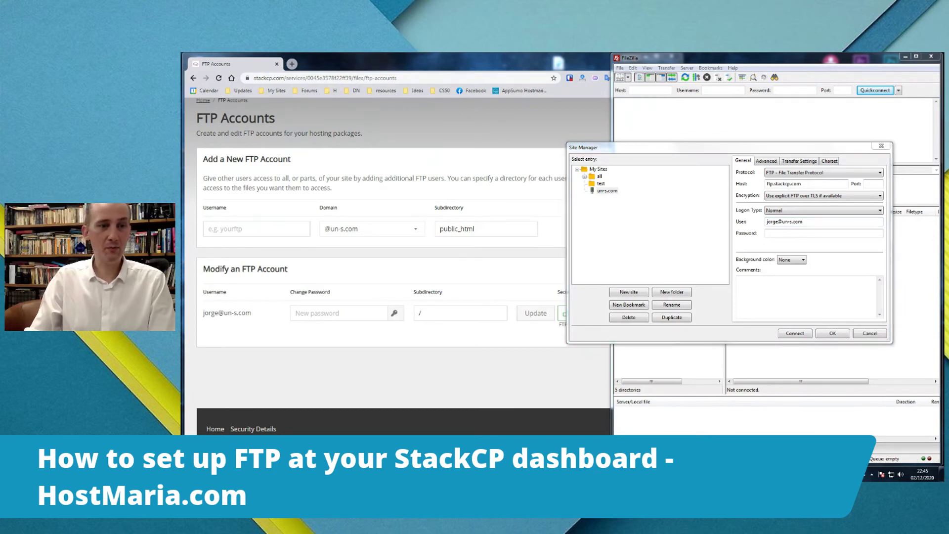
# - Generate, copy and save a new password for the FTP account in StackCP
pyautogui.click(293, 337)
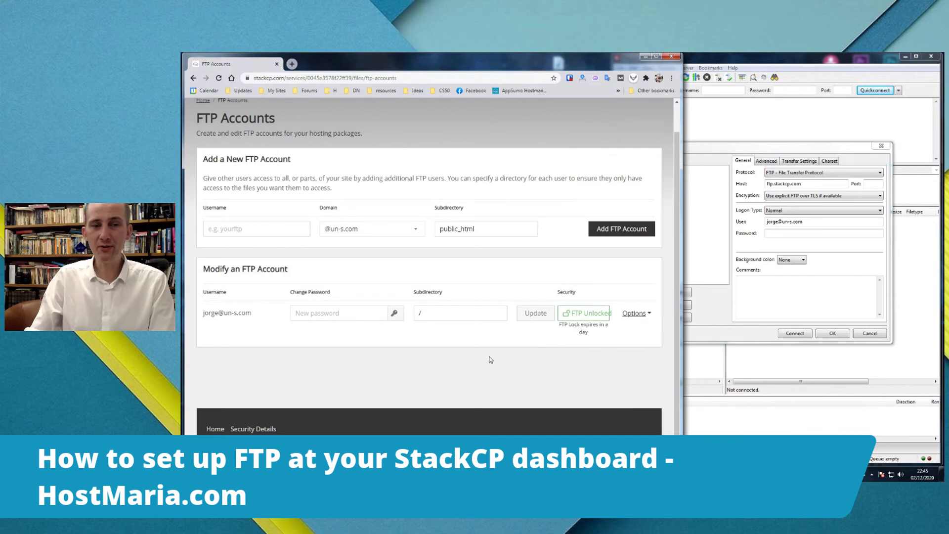
pyautogui.click(330, 314)
pyautogui.hotkey('ctrl', 'v')
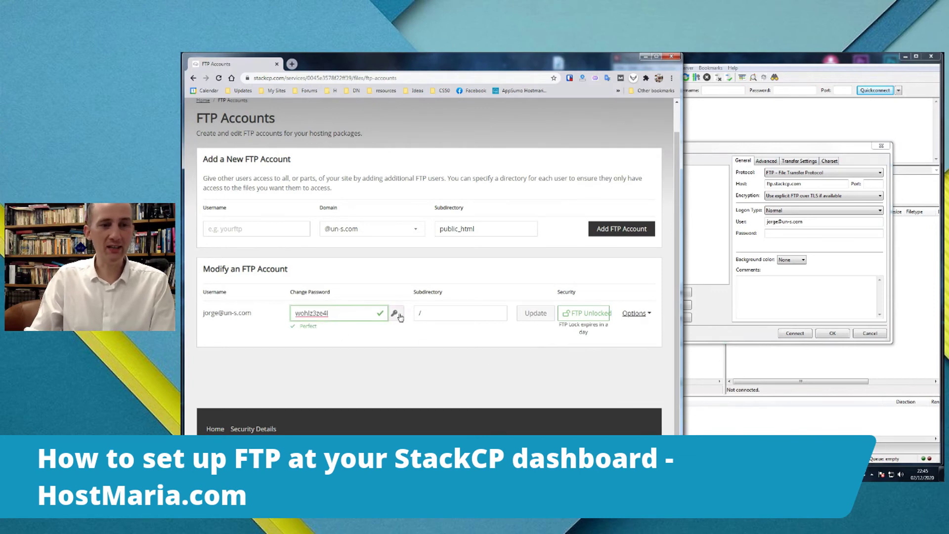
pyautogui.click(532, 314)
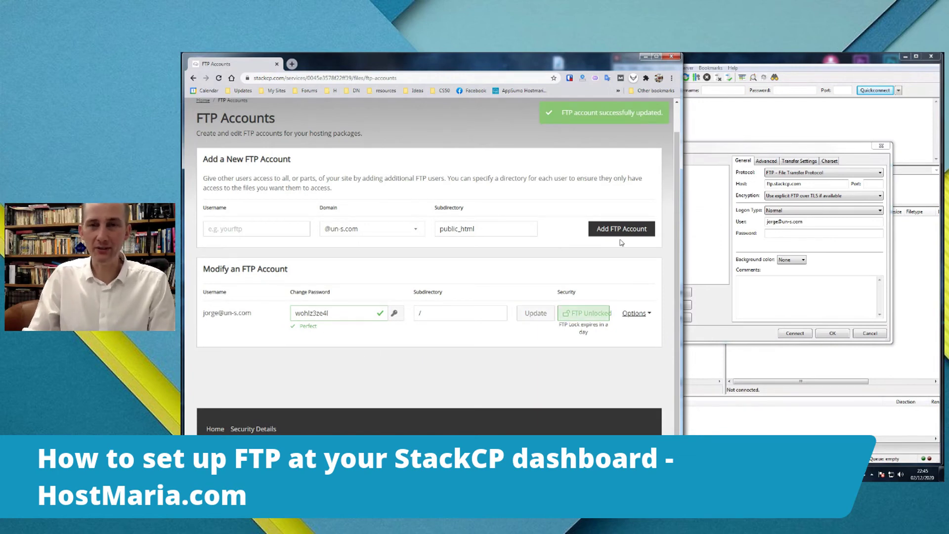
# - Paste the new password into the un-s.com site's Password field in FileZilla
pyautogui.click(718, 139)
pyautogui.click(778, 233)
pyautogui.hotkey('ctrl', 'v')
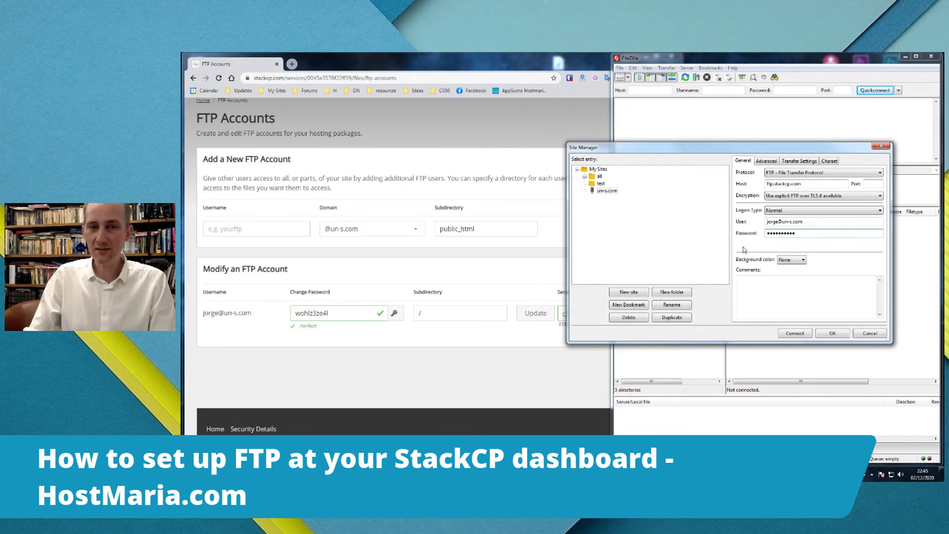
# - Connect to un-s.com, note the 'Failed to retrieve directory listing' error, and reopen the site settings
pyautogui.click(795, 334)
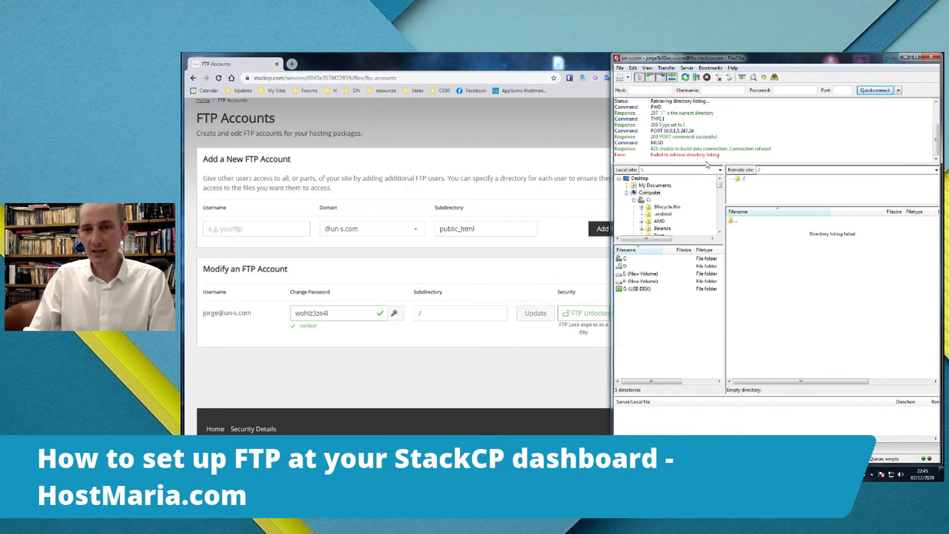
pyautogui.moveTo(726, 153); pyautogui.dragTo(650, 155)
pyautogui.click(657, 158)
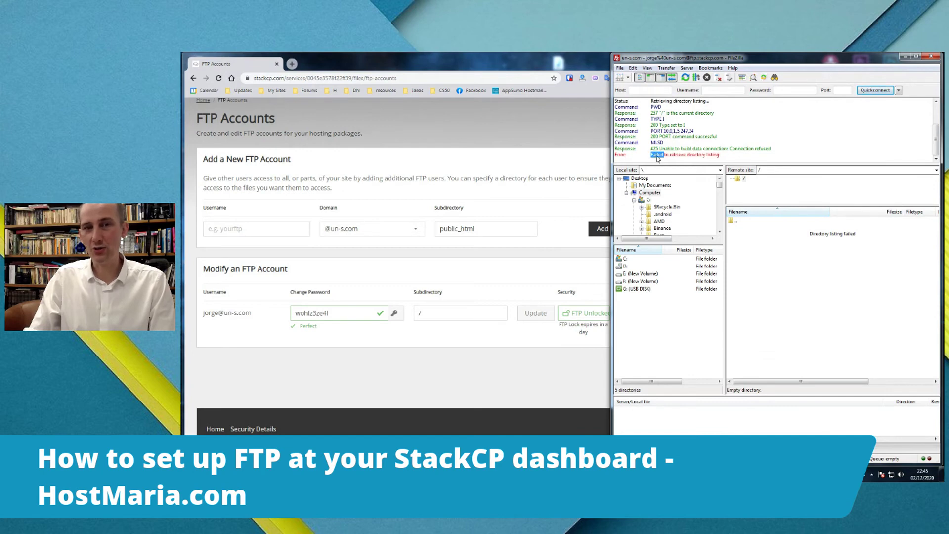
pyautogui.moveTo(716, 154); pyautogui.dragTo(650, 155)
pyautogui.click(650, 155)
pyautogui.click(620, 77)
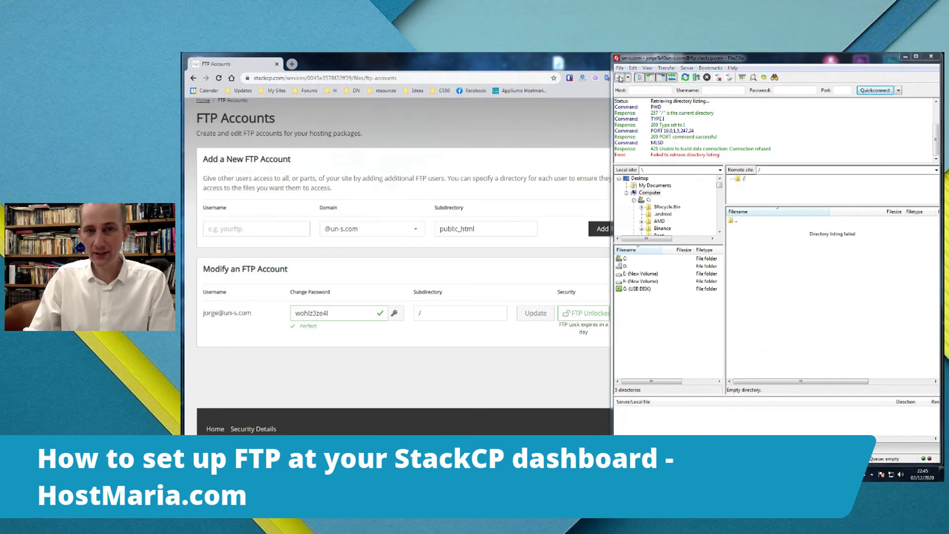
pyautogui.moveTo(840, 166); pyautogui.dragTo(817, 155)
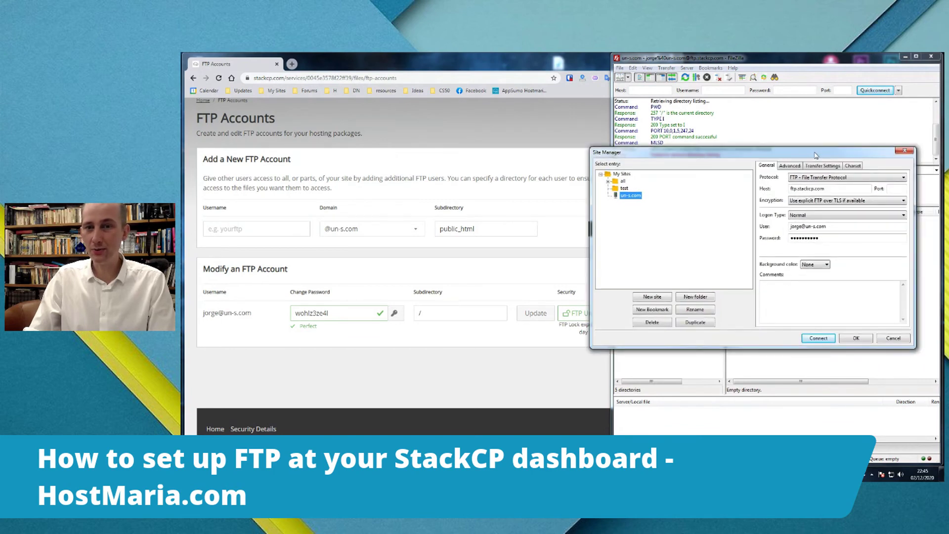
# - Set the site's encryption to 'Only use plain FTP (insecure)'
pyautogui.click(811, 203)
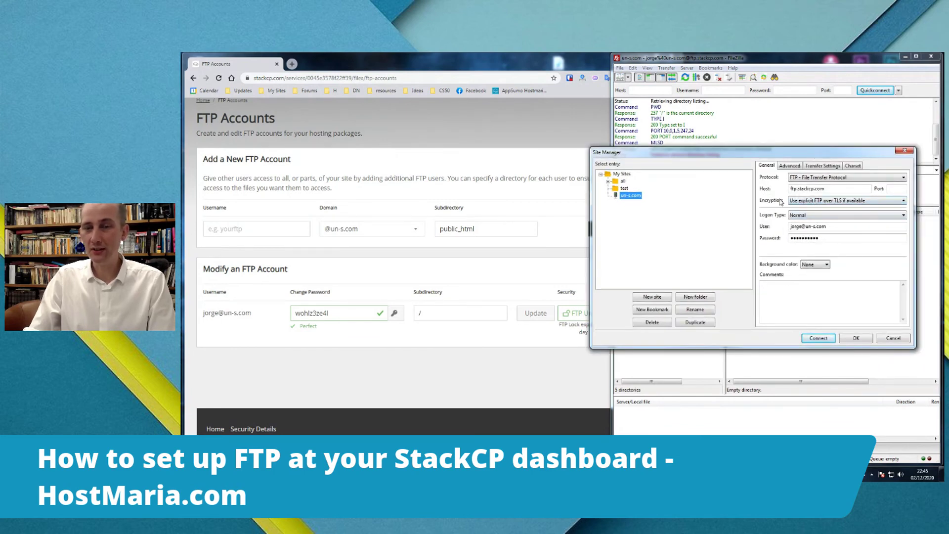
pyautogui.click(813, 203)
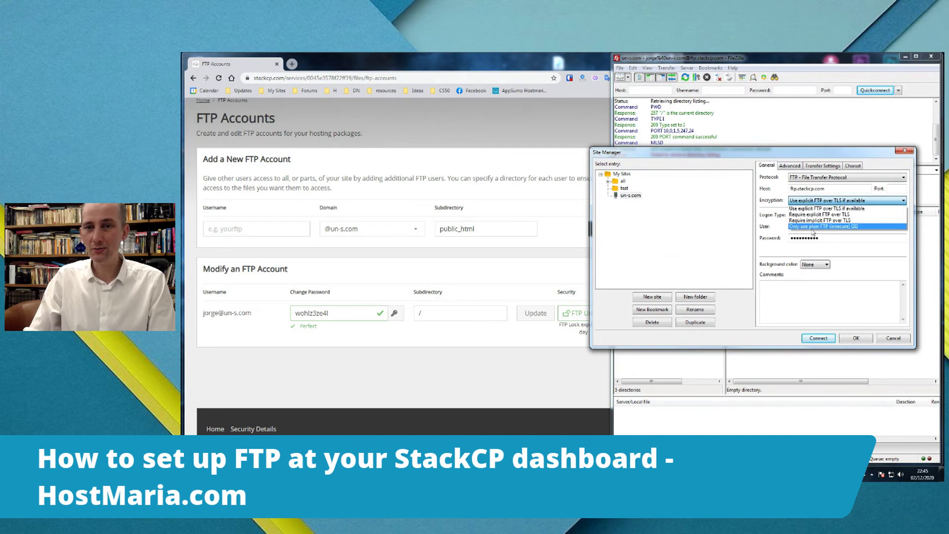
pyautogui.click(811, 227)
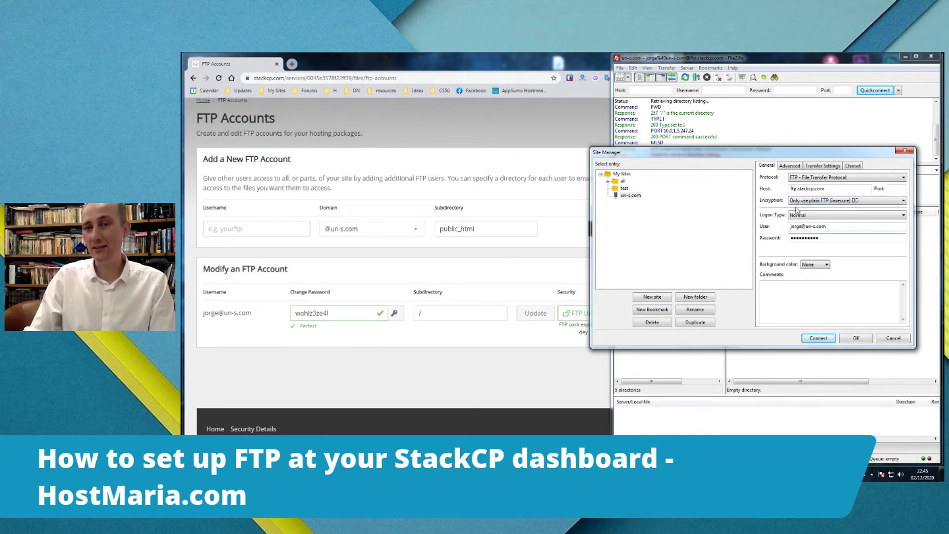
# - Reconnect, accept the insecure-FTP warning, and browse public_html and back to the root folder
pyautogui.click(818, 338)
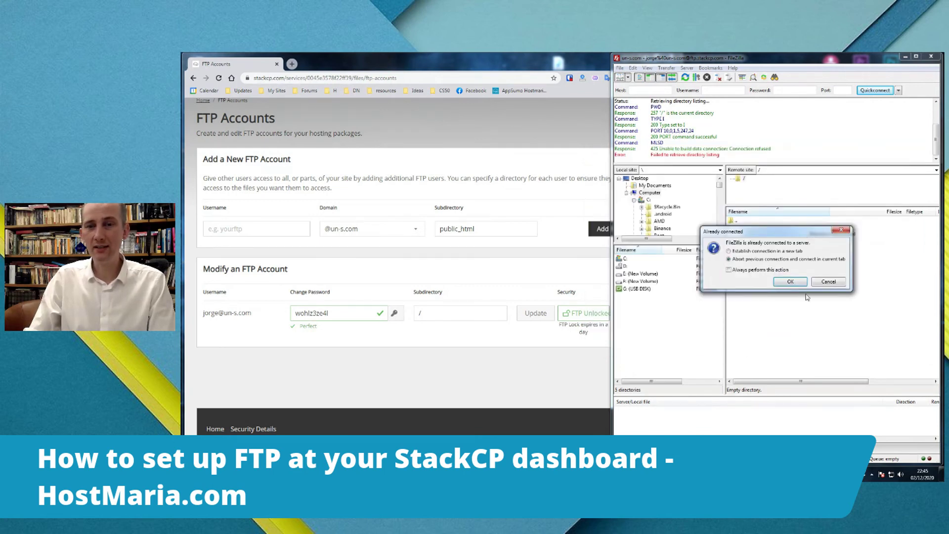
pyautogui.click(790, 282)
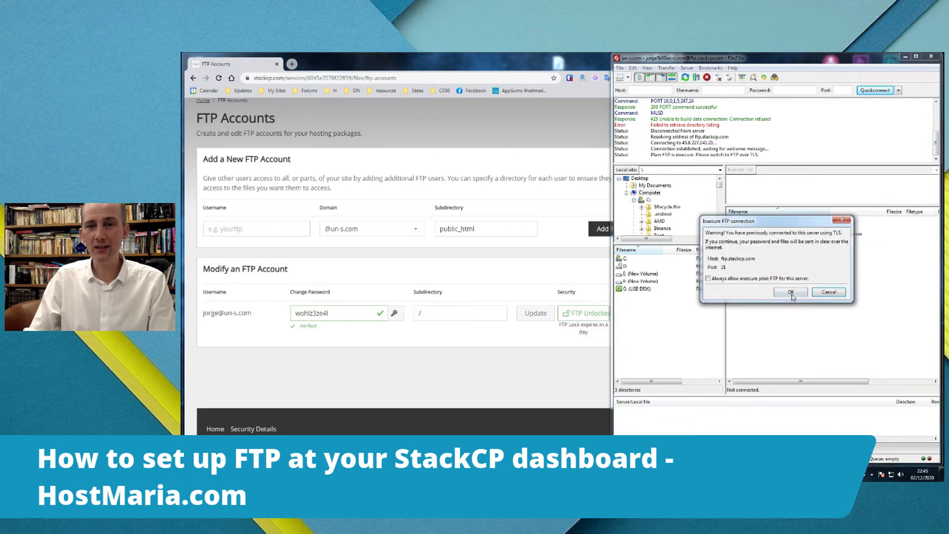
pyautogui.click(793, 294)
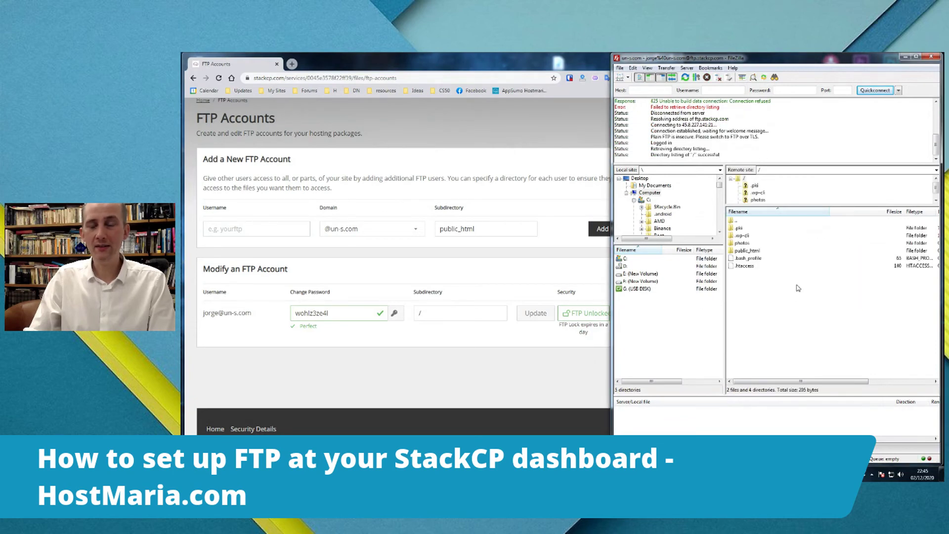
pyautogui.doubleClick(747, 250)
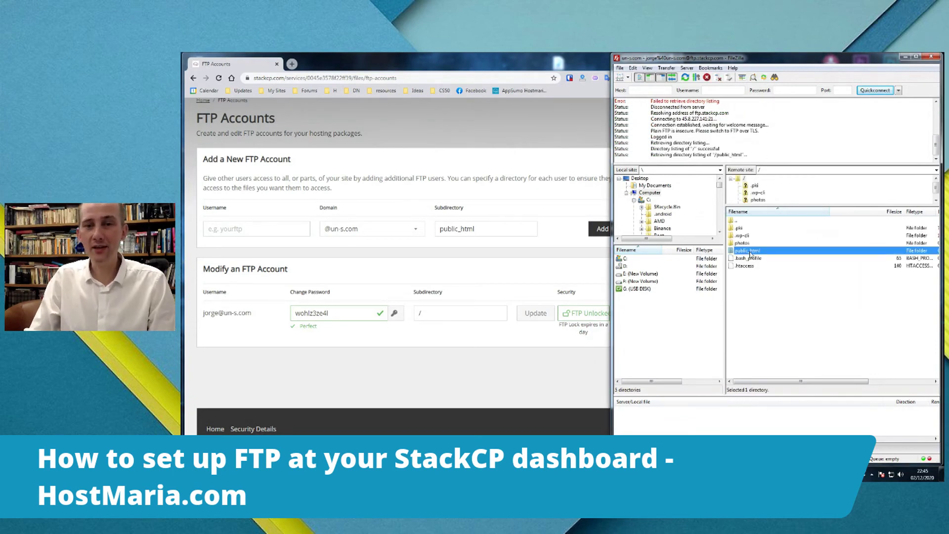
pyautogui.doubleClick(739, 221)
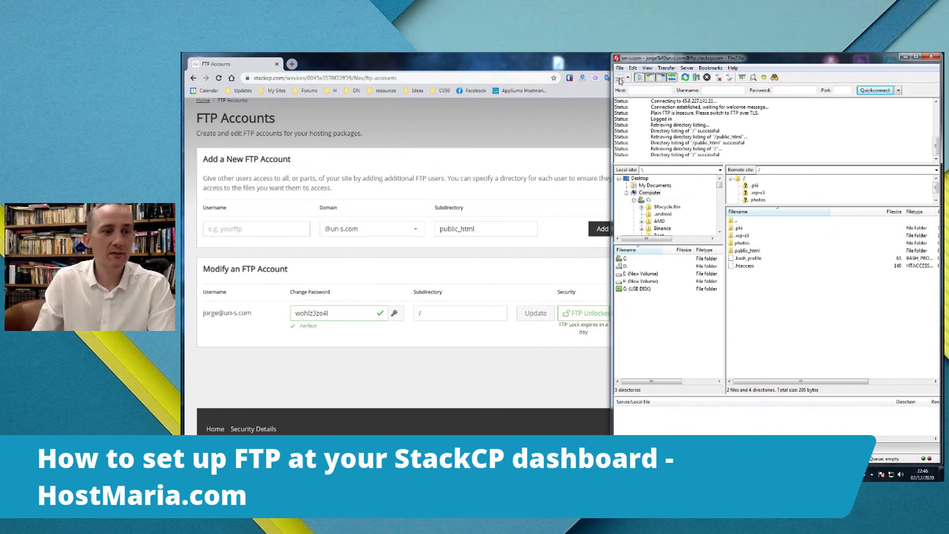
pyautogui.click(203, 101)
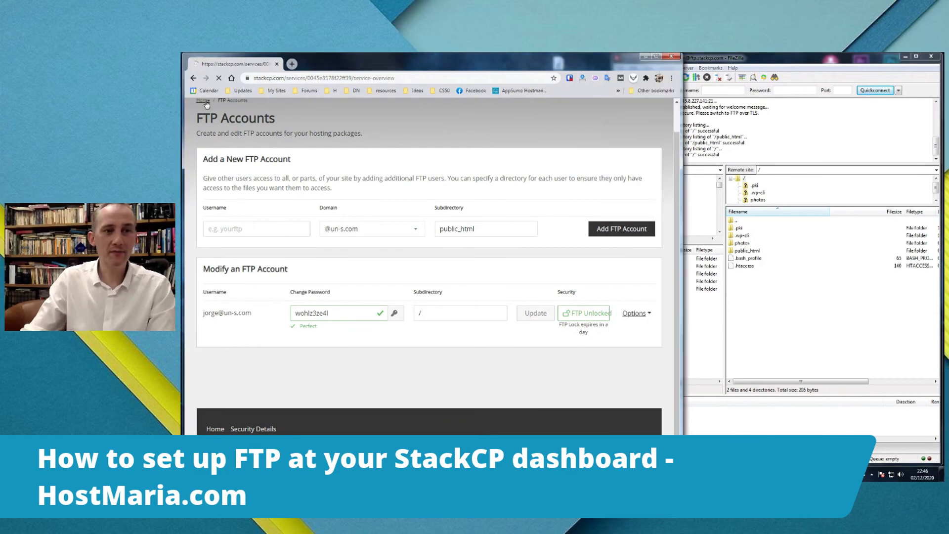
pyautogui.scroll(-3, 597, 335)
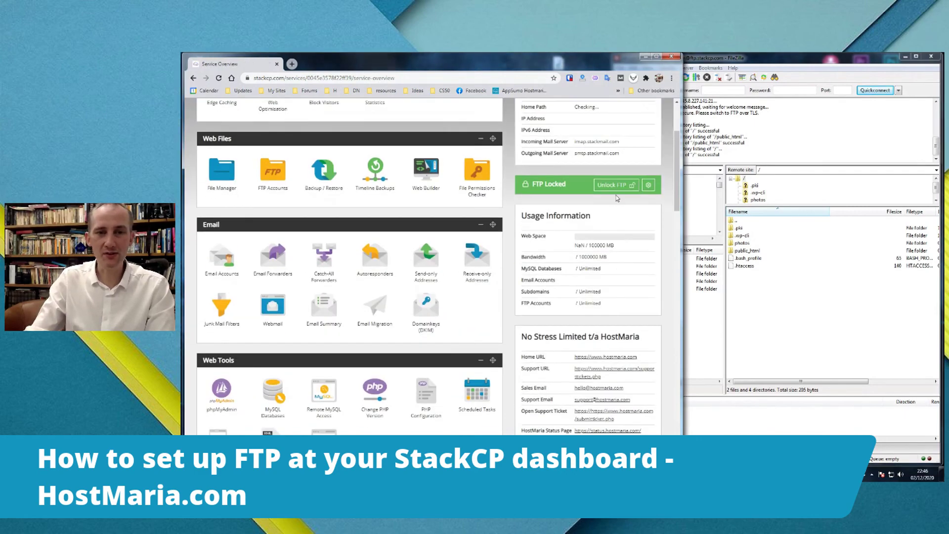
pyautogui.click(271, 173)
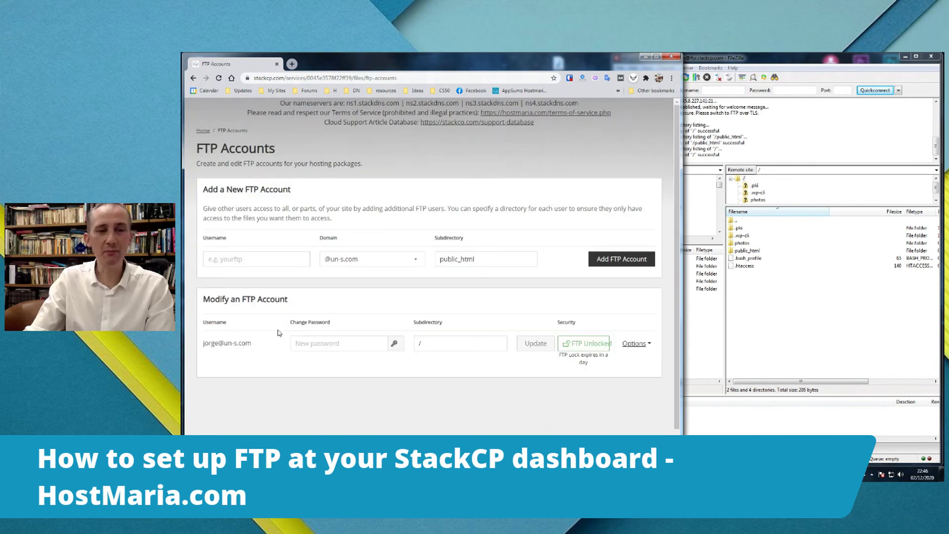
# - Add FTP account 'admin2' with subdirectory public_html, then enter '/' as the next subdirectory
pyautogui.click(260, 257)
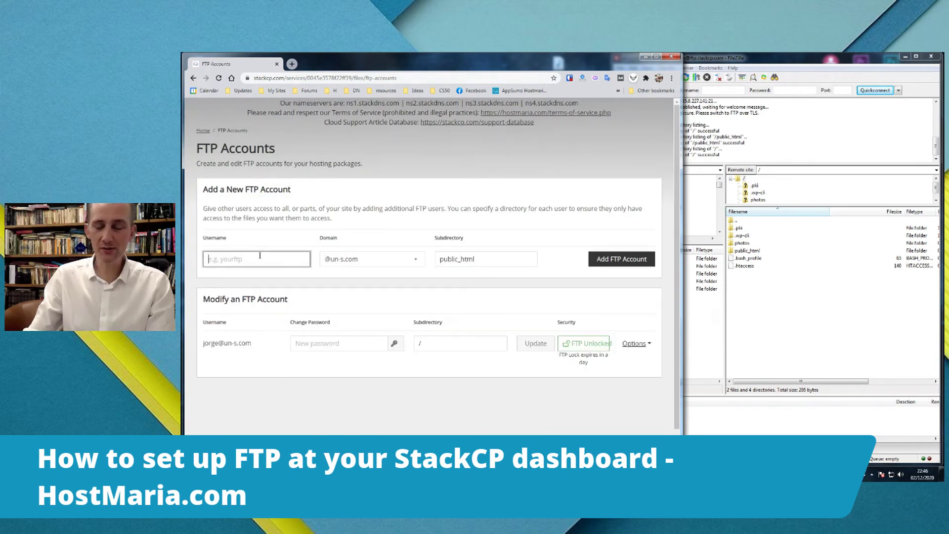
pyautogui.write('admin2')
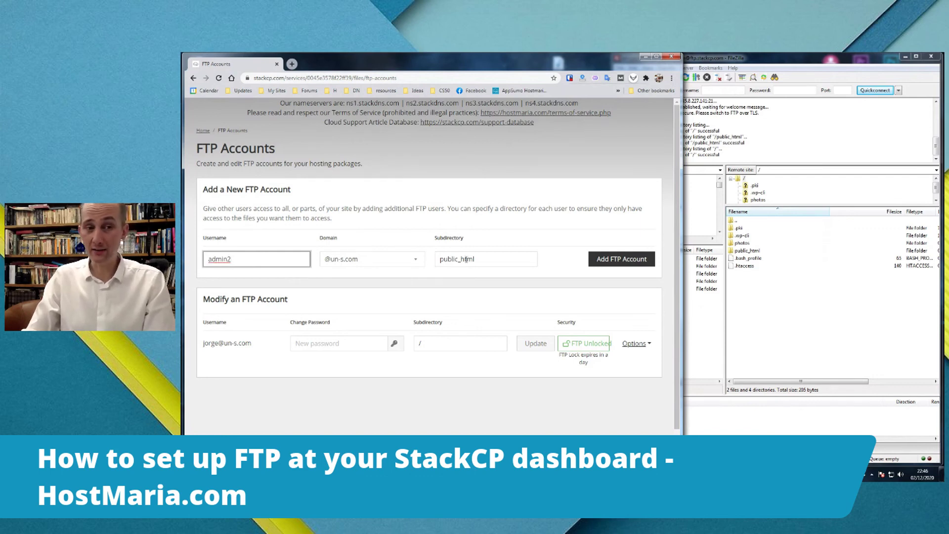
pyautogui.click(487, 254)
pyautogui.click(629, 259)
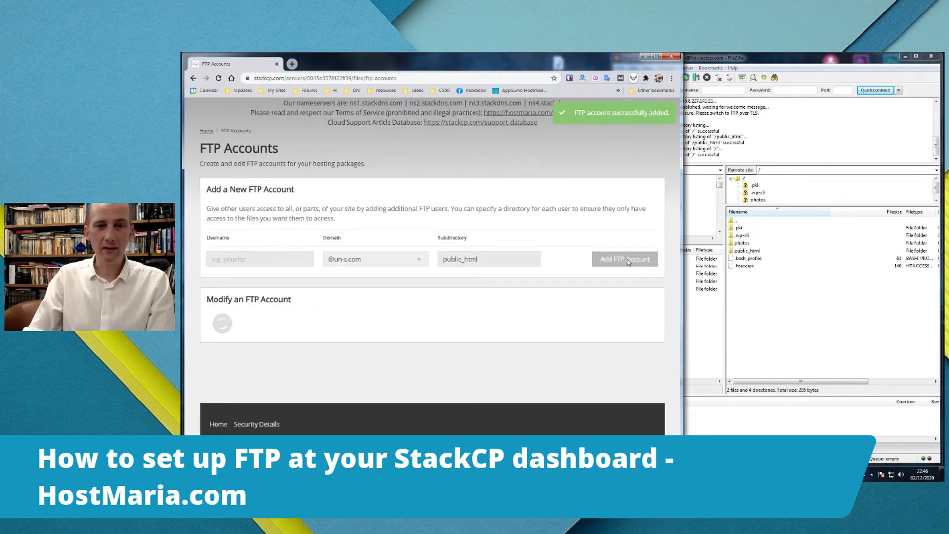
pyautogui.click(505, 258)
pyautogui.write('/')
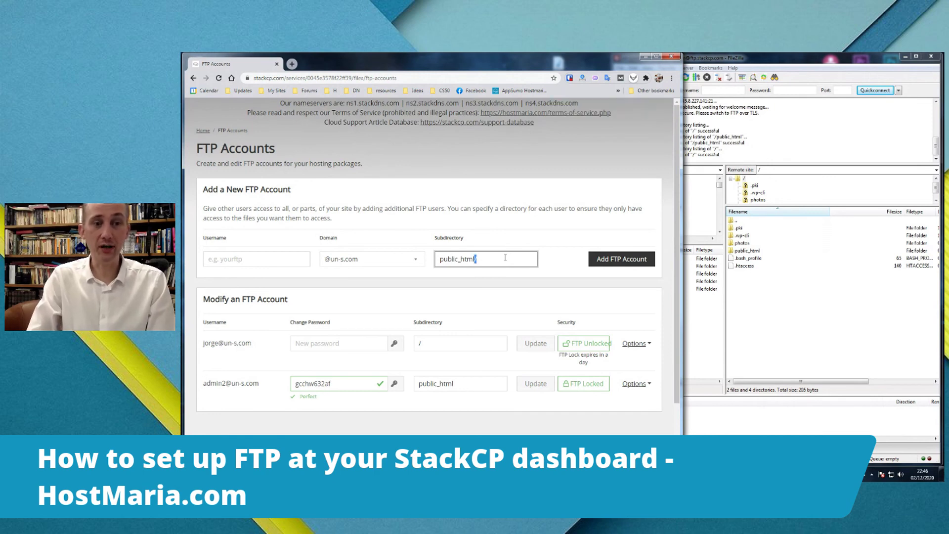
# - Add FTP account 'adminphotos' restricted to the photos subdirectory
pyautogui.tripleClick(505, 258)
pyautogui.write('photos')
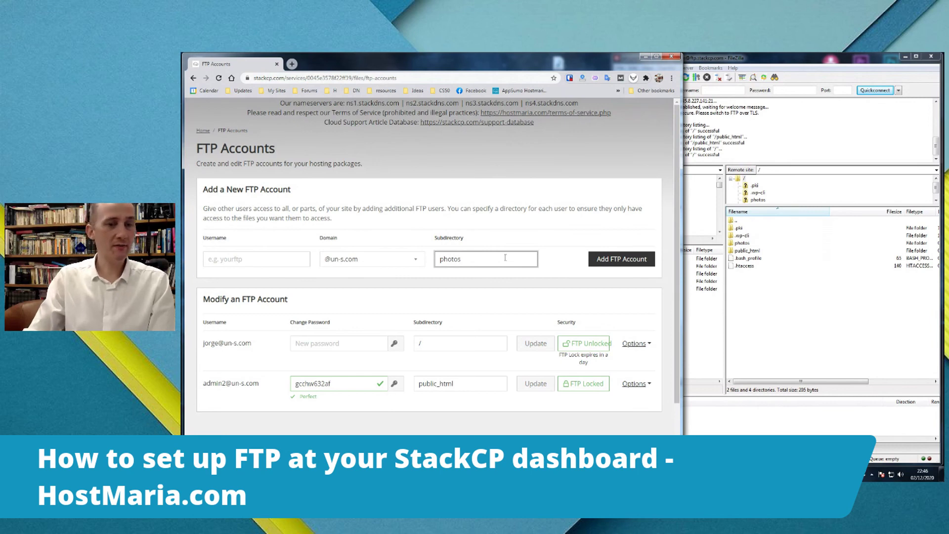
pyautogui.click(244, 258)
pyautogui.write('admin')
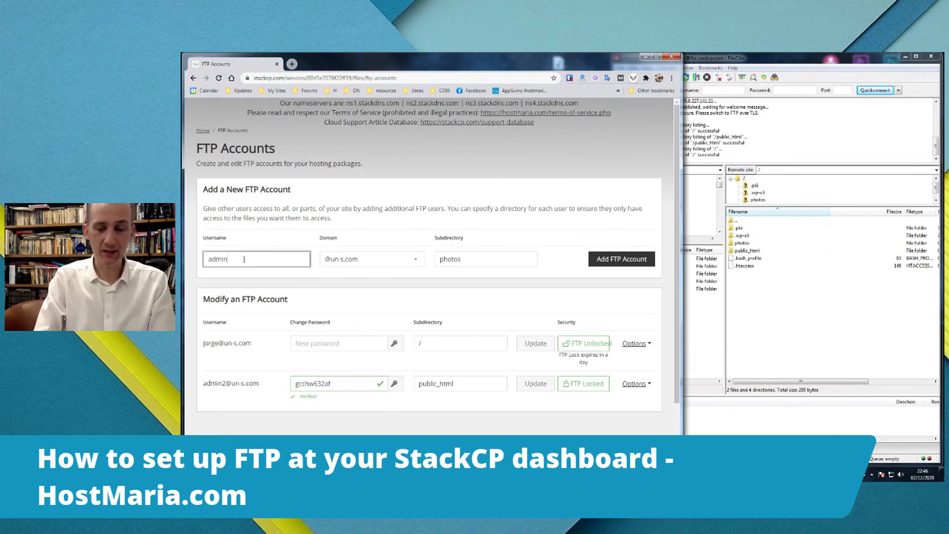
pyautogui.write('photo')
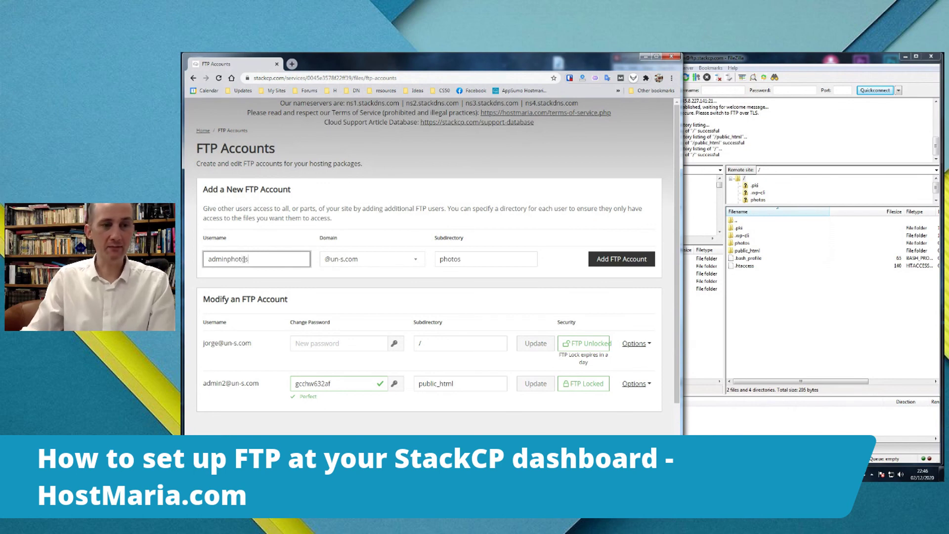
pyautogui.write('s')
pyautogui.click(629, 259)
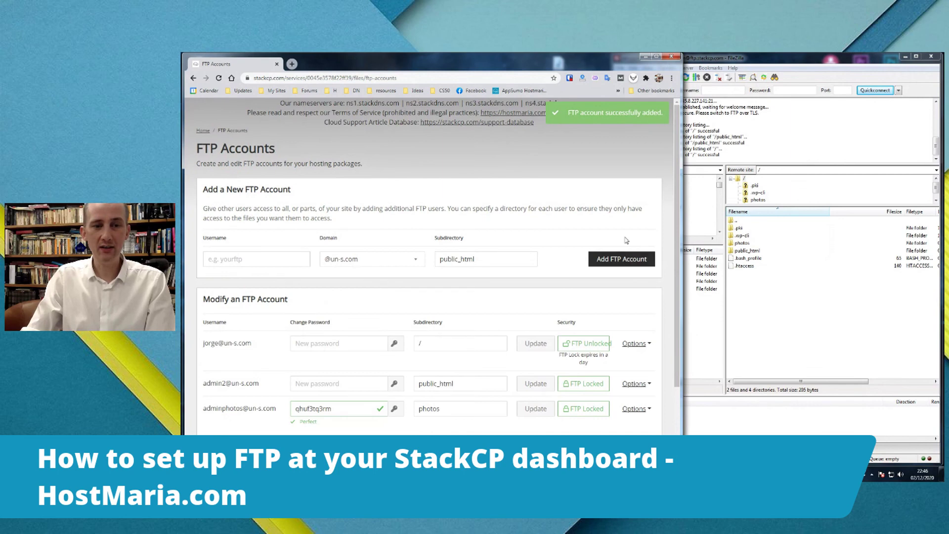
pyautogui.scroll(-1, 626, 239)
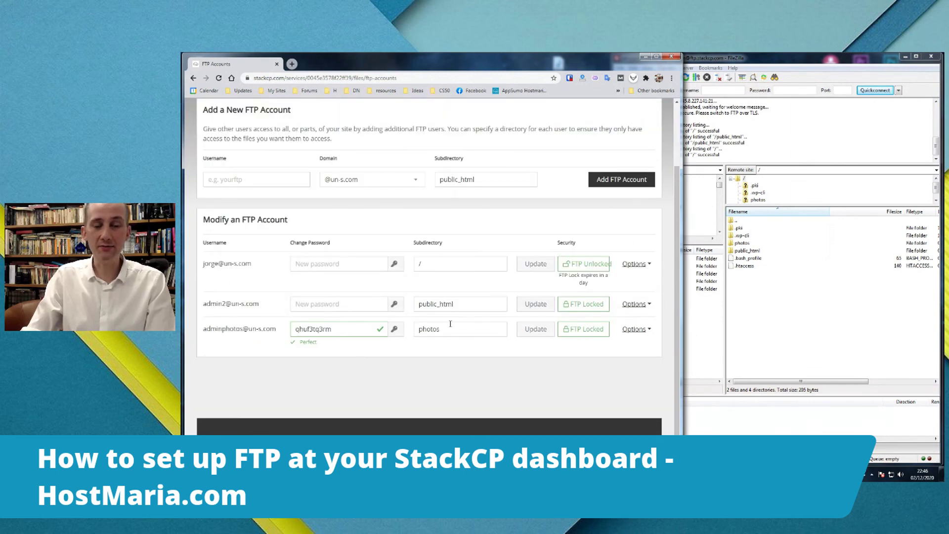
# - Check un-s.com encryption is still 'Only use plain FTP (insecure)' in Site Manager, then cancel
pyautogui.click(743, 60)
pyautogui.click(621, 77)
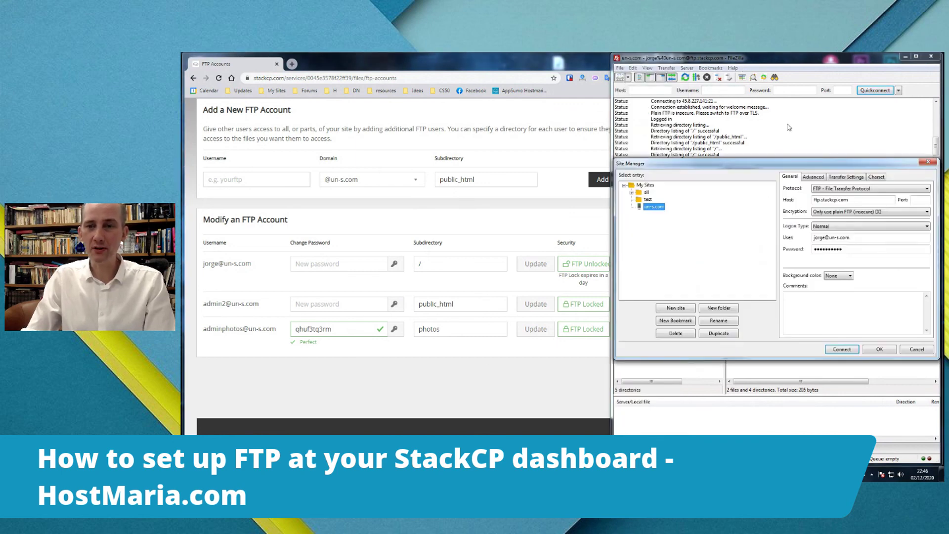
pyautogui.click(833, 212)
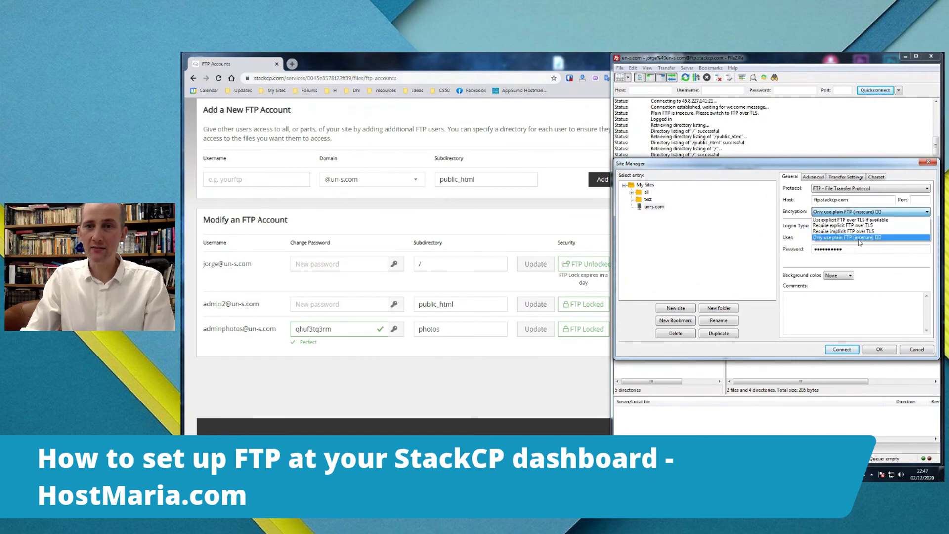
pyautogui.click(803, 214)
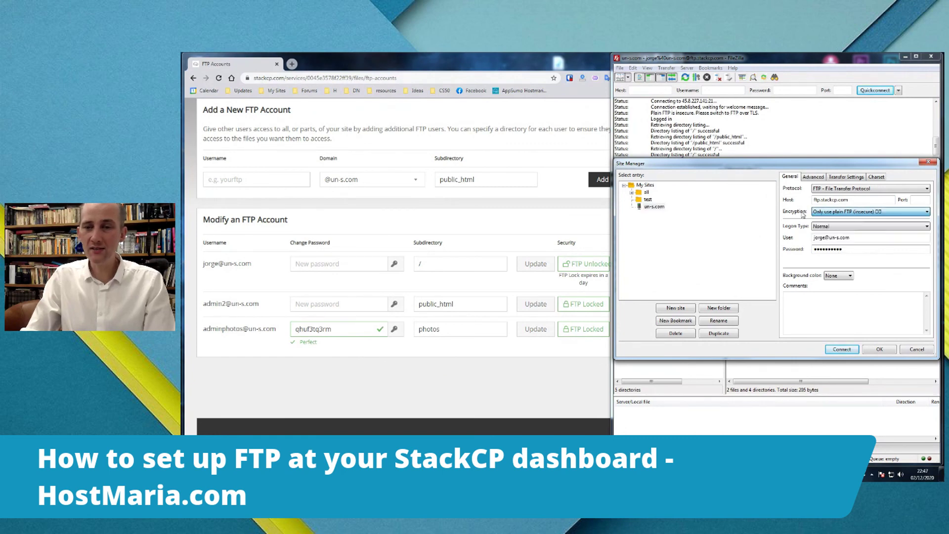
pyautogui.click(834, 212)
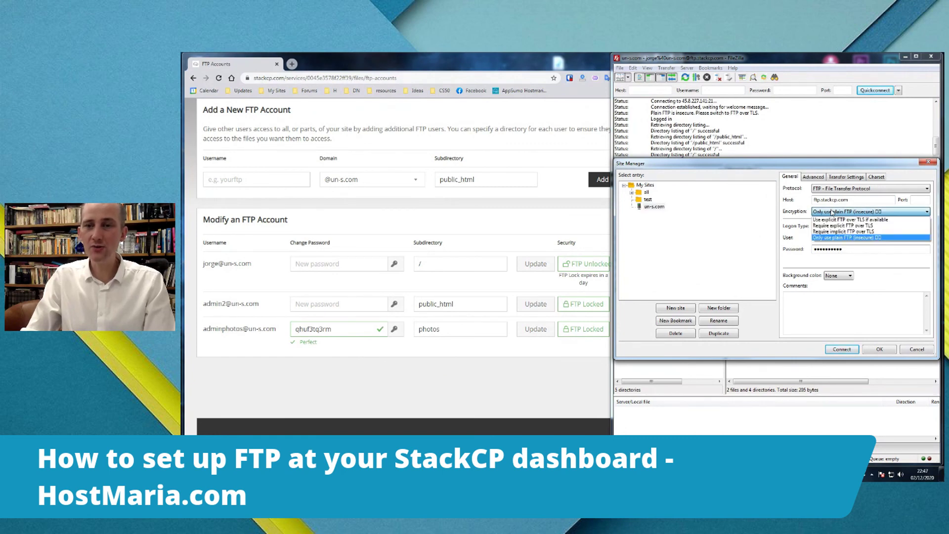
pyautogui.click(825, 238)
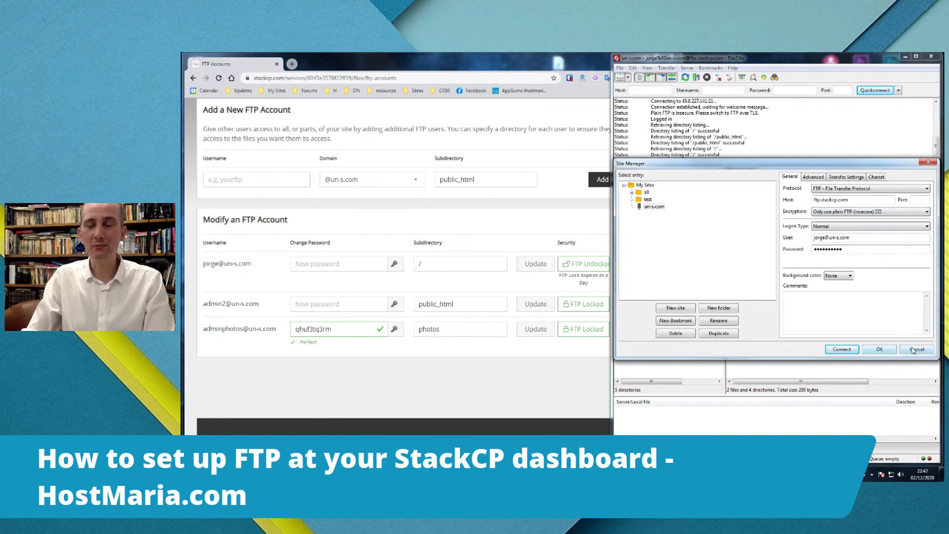
pyautogui.click(914, 351)
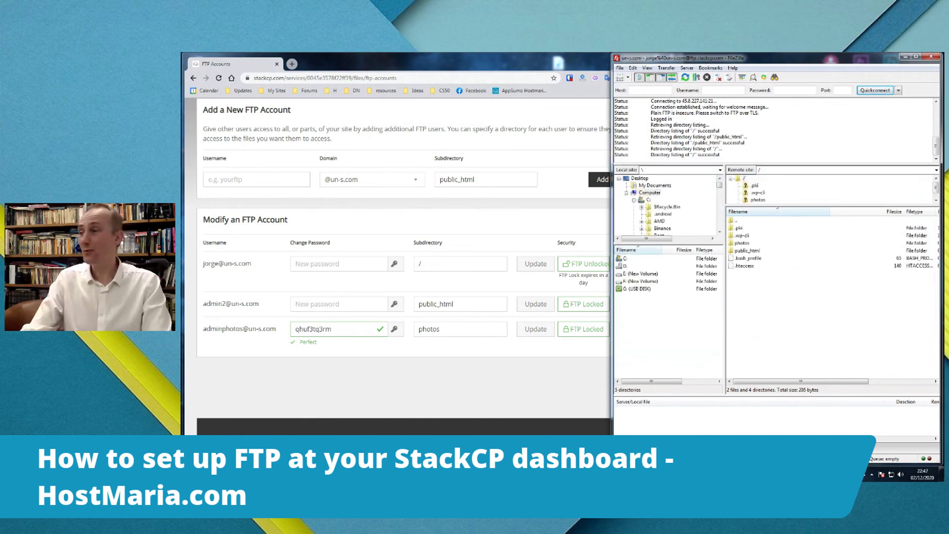